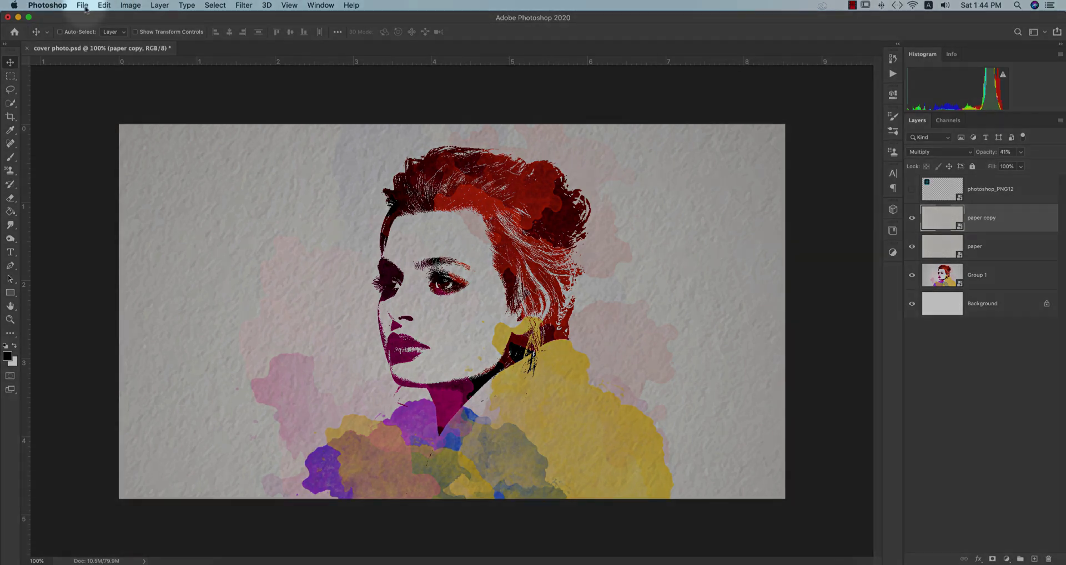
# - Create a blank 3200 × 3200 px, 72 ppi document (Untitled-1) from the start screen
pyautogui.click(83, 5)
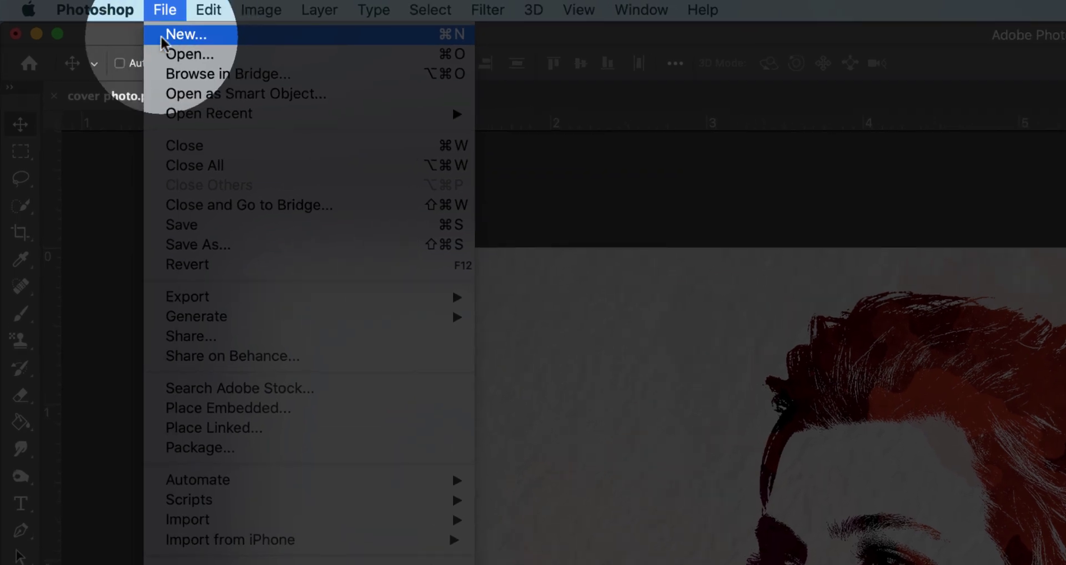
pyautogui.click(29, 63)
pyautogui.click(28, 62)
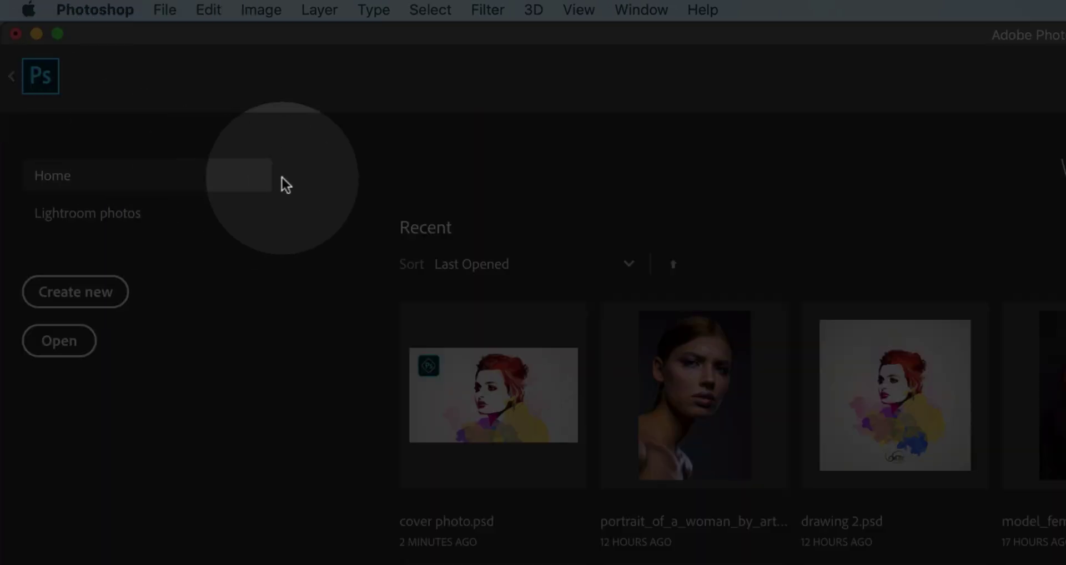
pyautogui.click(101, 295)
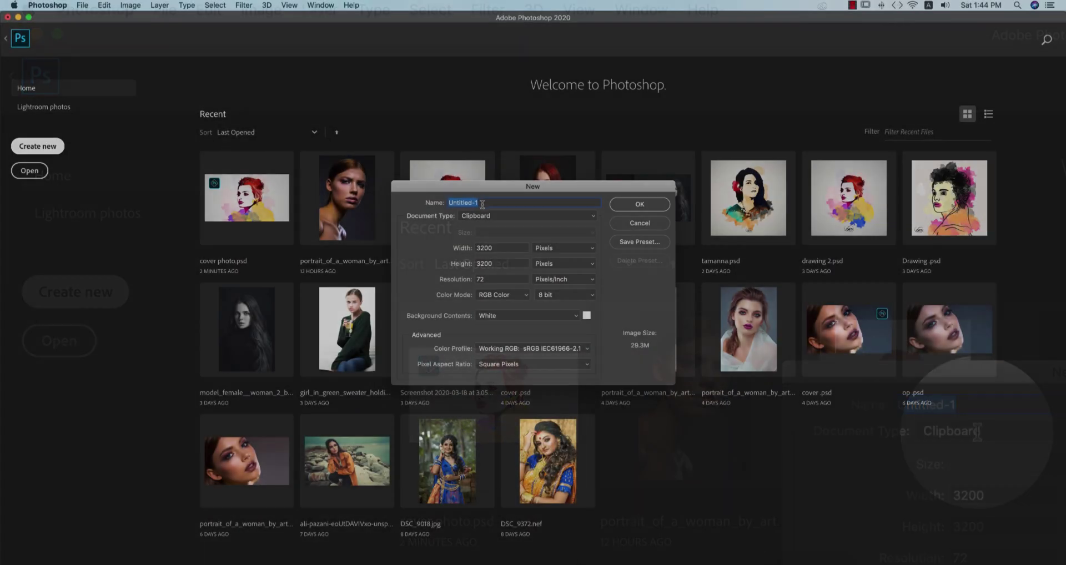
pyautogui.doubleClick(503, 248)
pyautogui.doubleClick(485, 277)
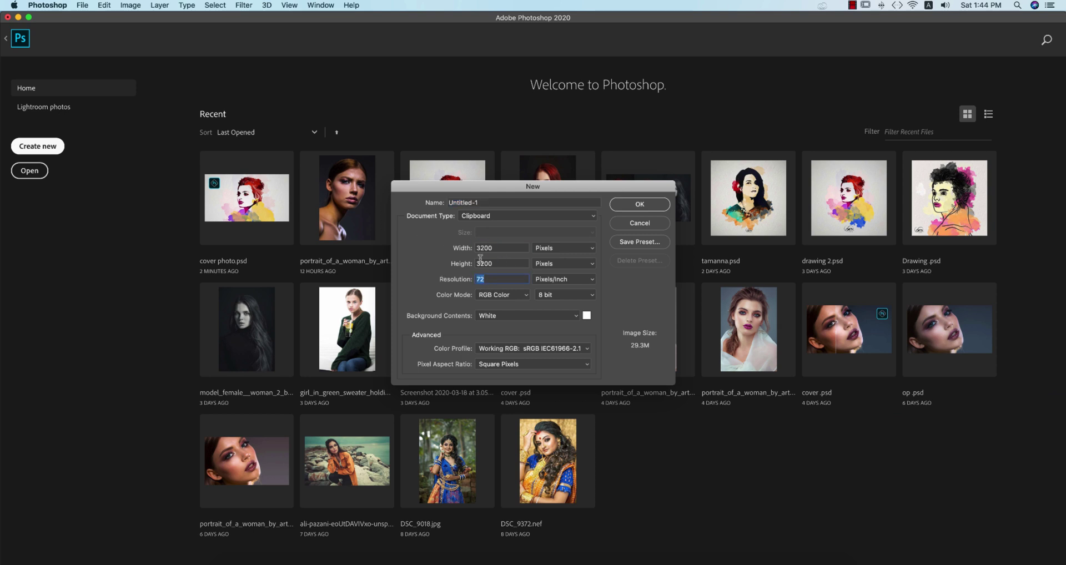
pyautogui.doubleClick(498, 248)
pyautogui.doubleClick(506, 264)
pyautogui.click(635, 206)
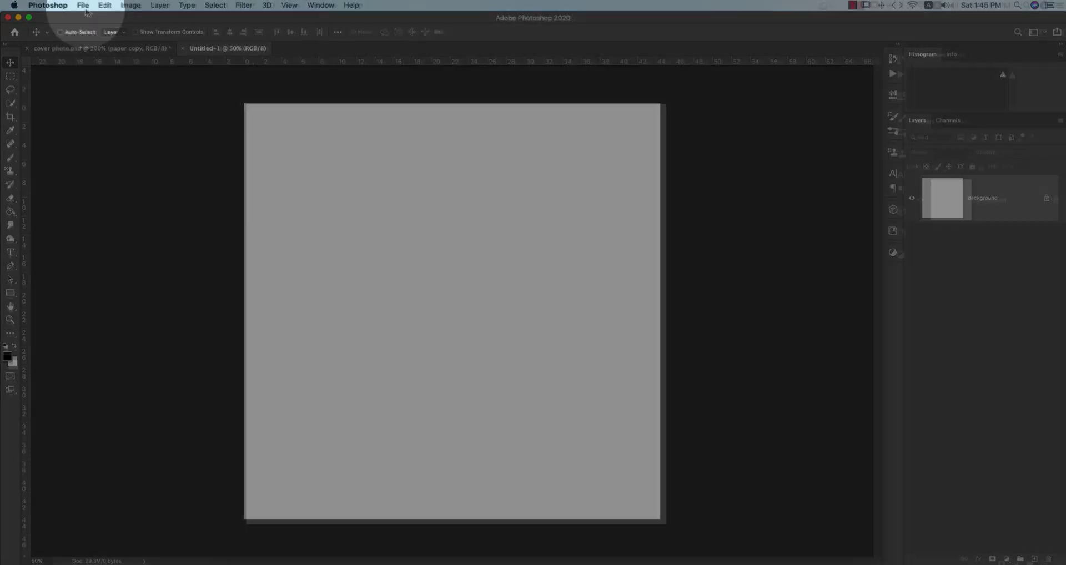
# - Place paper.jpg embedded into the canvas and commit its transform
pyautogui.click(82, 5)
pyautogui.click(192, 408)
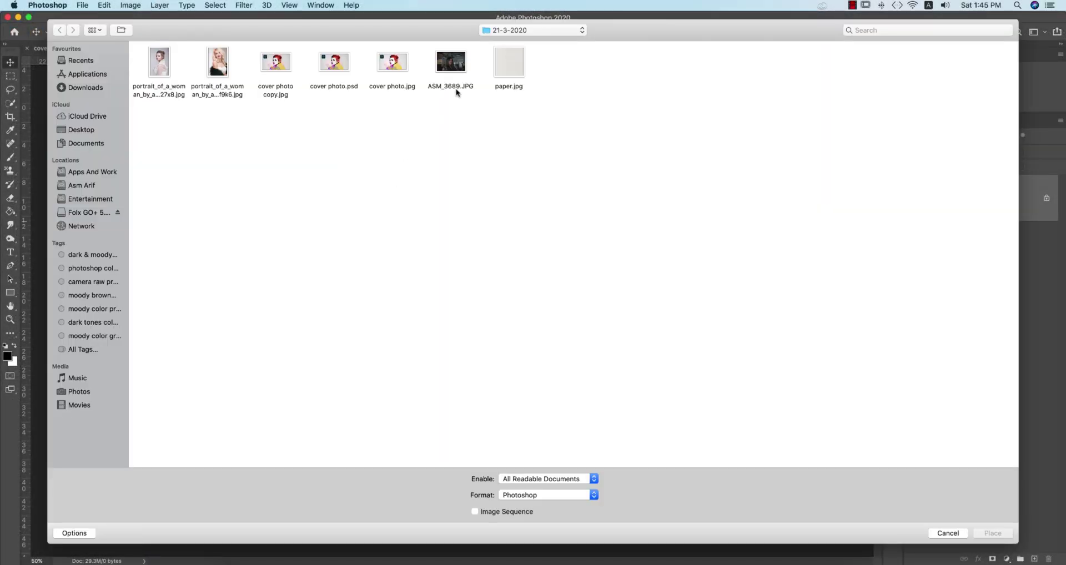
pyautogui.click(514, 64)
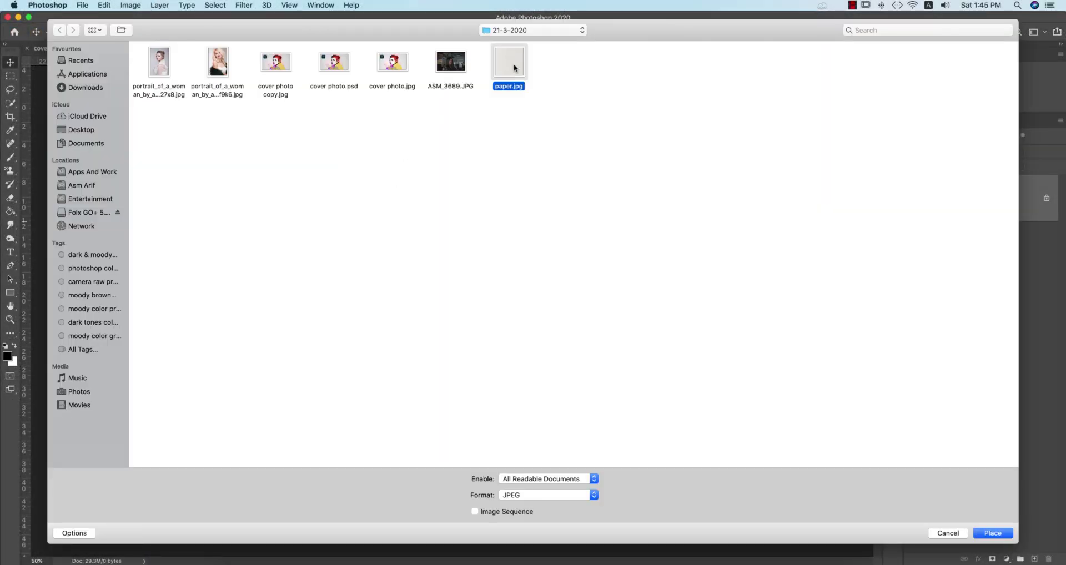
pyautogui.click(999, 531)
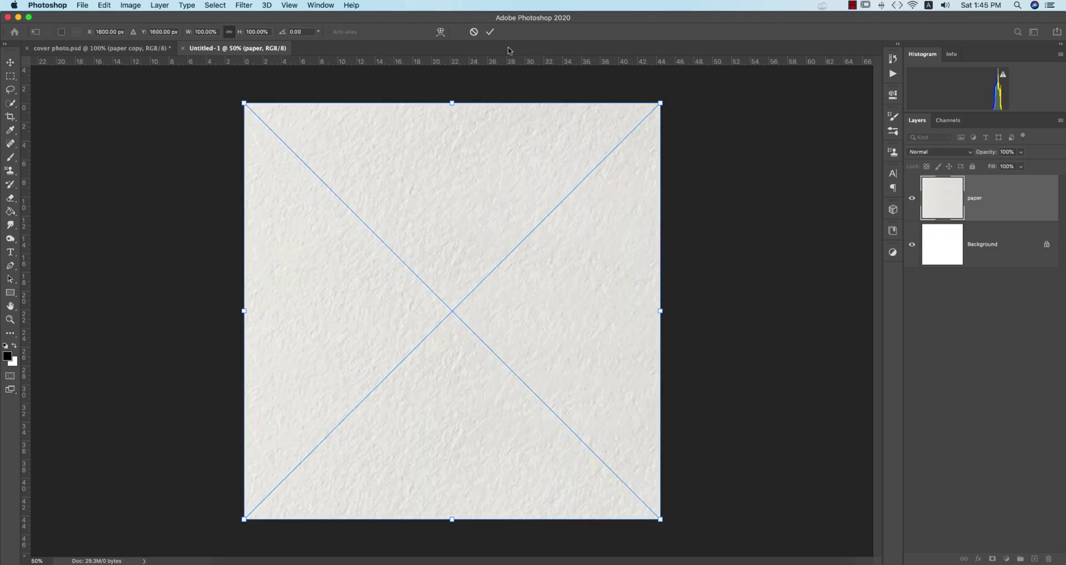
pyautogui.click(490, 32)
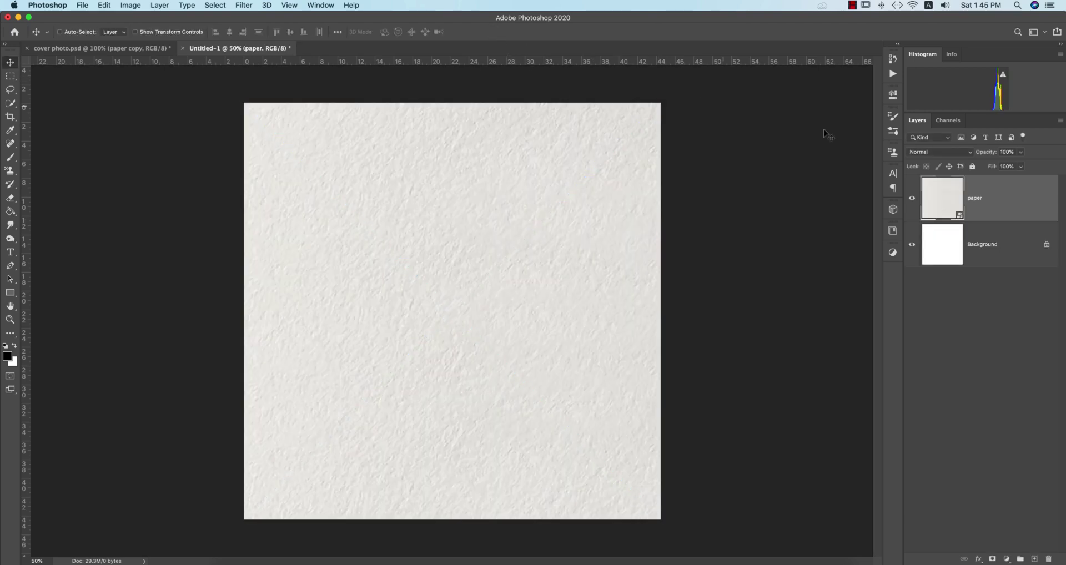
# - Rasterize the placed paper layer
pyautogui.click(912, 198)
pyautogui.click(913, 198)
pyautogui.rightClick(983, 198)
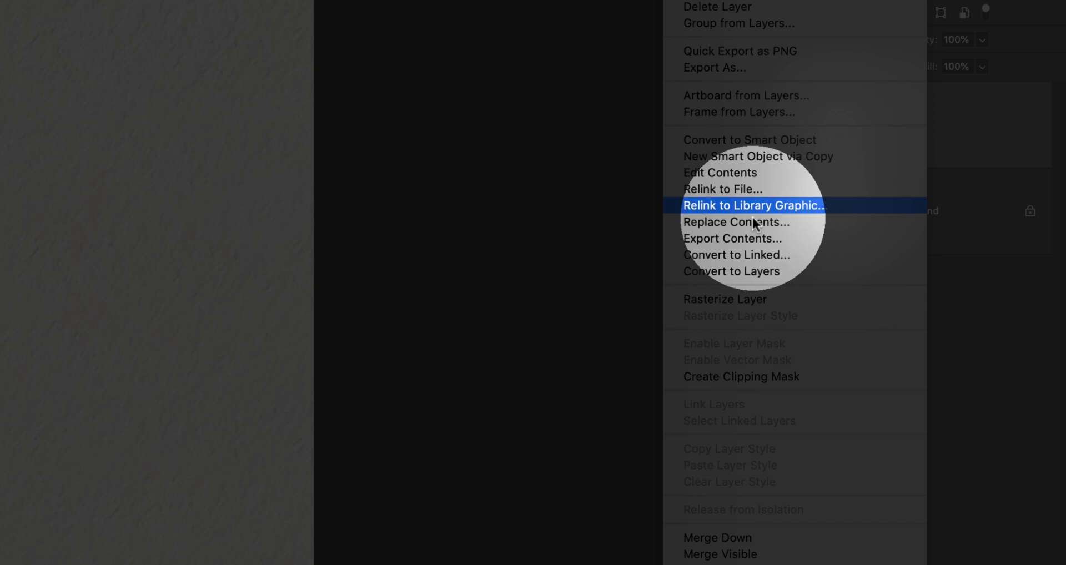
pyautogui.click(700, 300)
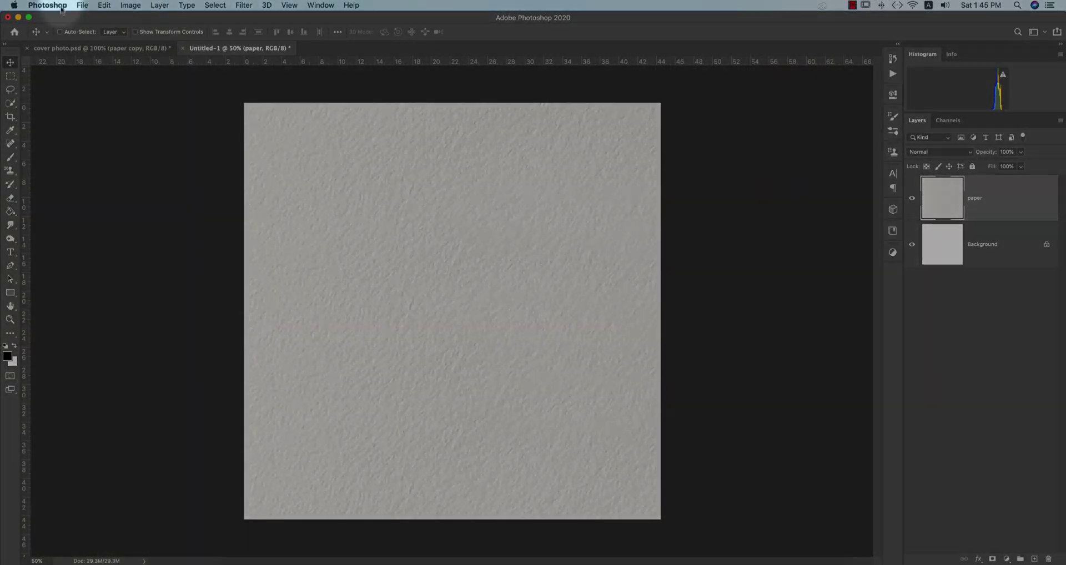
# - Place the woman's portrait embedded, stretch it to full canvas height, and rasterize it
pyautogui.click(82, 5)
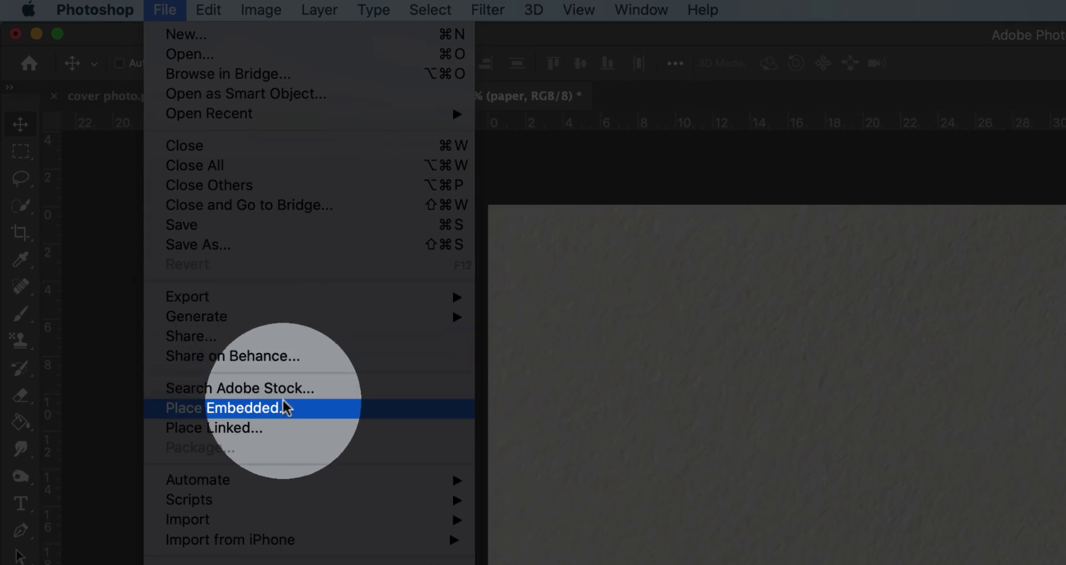
pyautogui.click(286, 408)
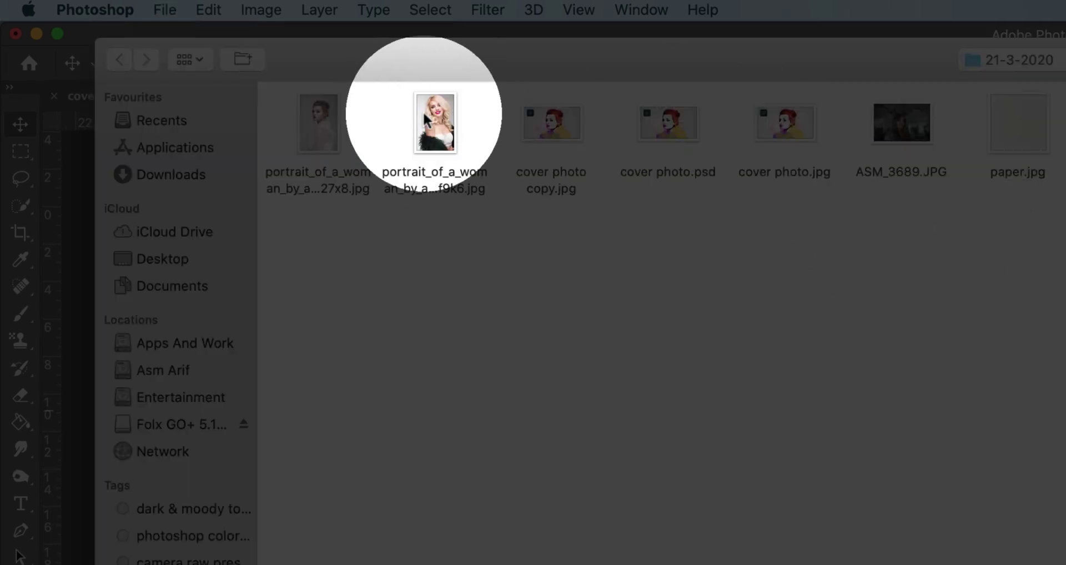
pyautogui.click(299, 119)
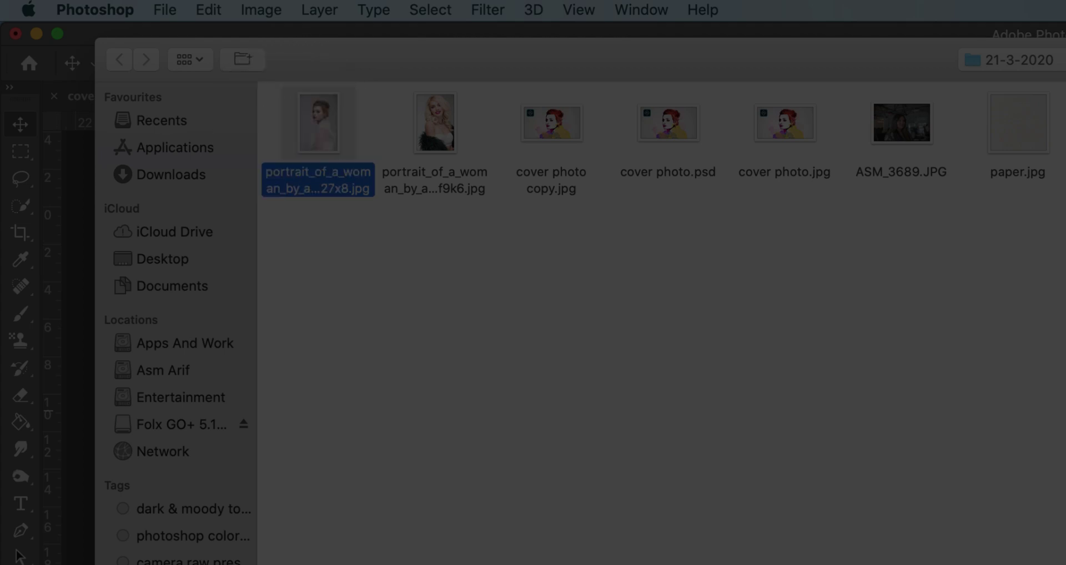
pyautogui.press('Return')
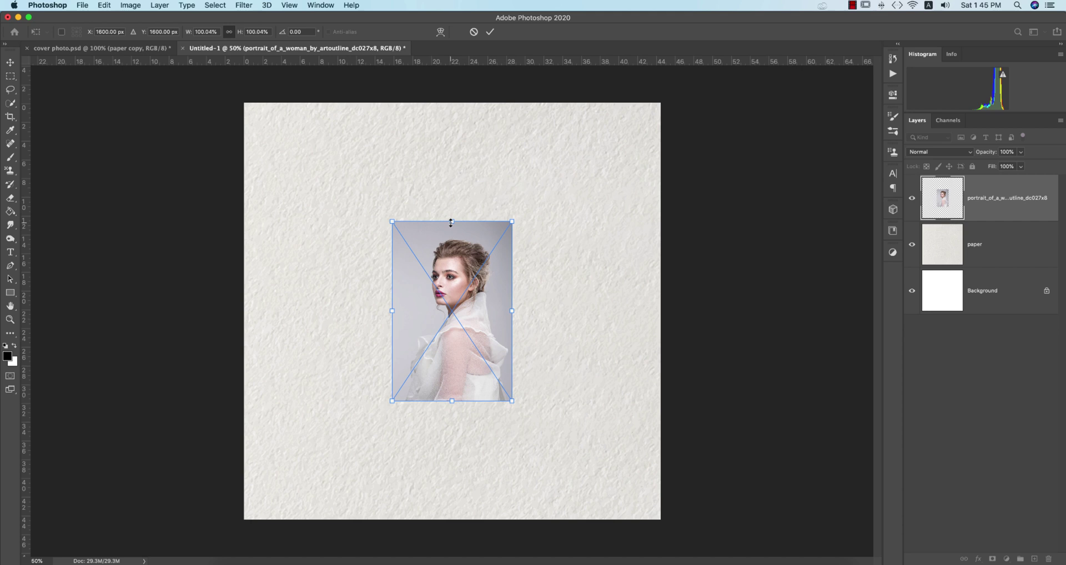
pyautogui.moveTo(451, 222); pyautogui.dragTo(490, 107)
pyautogui.moveTo(452, 400); pyautogui.dragTo(454, 550)
pyautogui.click(490, 31)
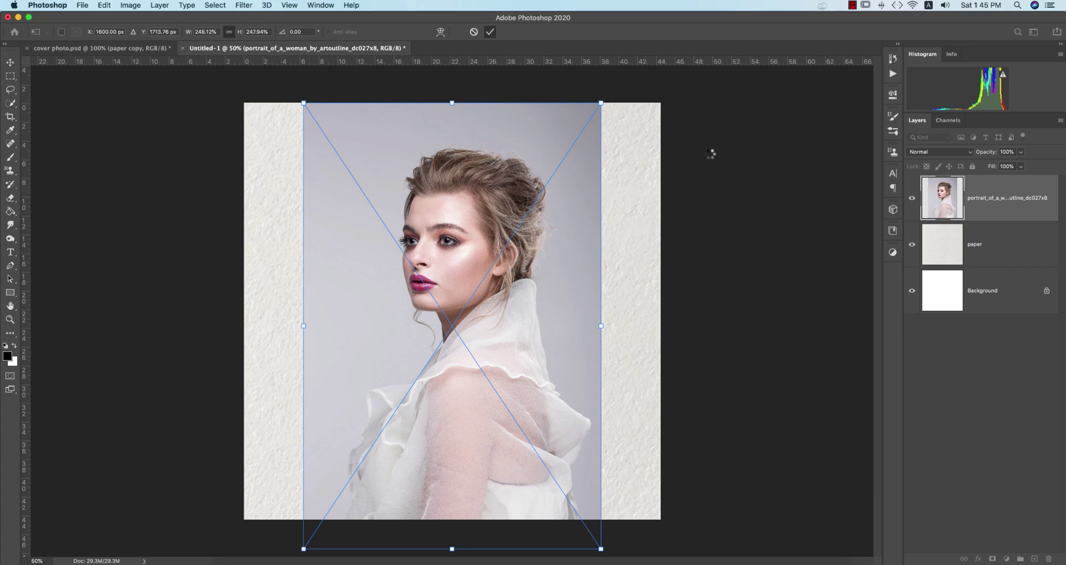
pyautogui.rightClick(985, 202)
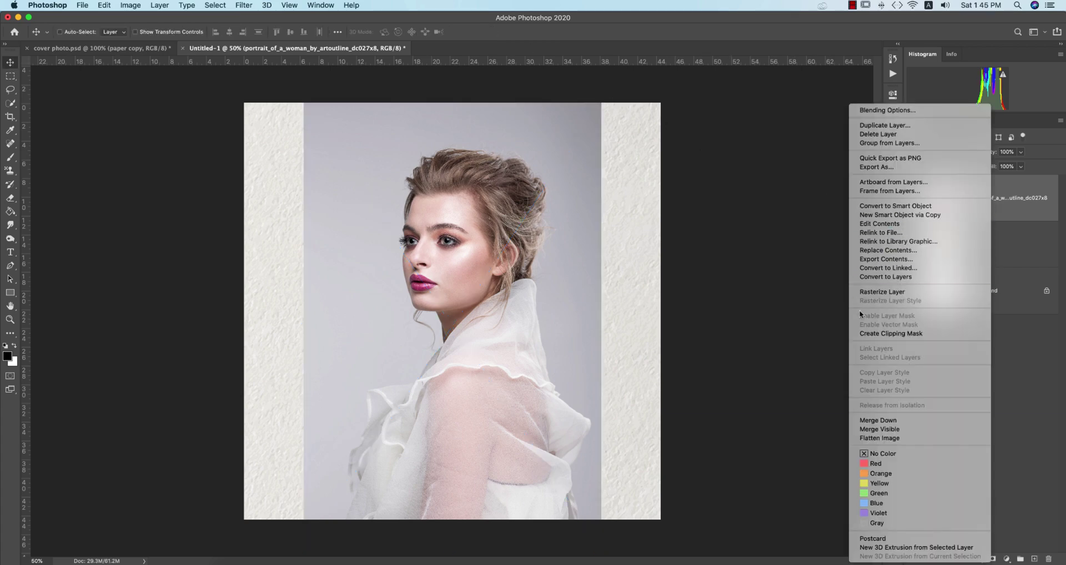
pyautogui.click(849, 290)
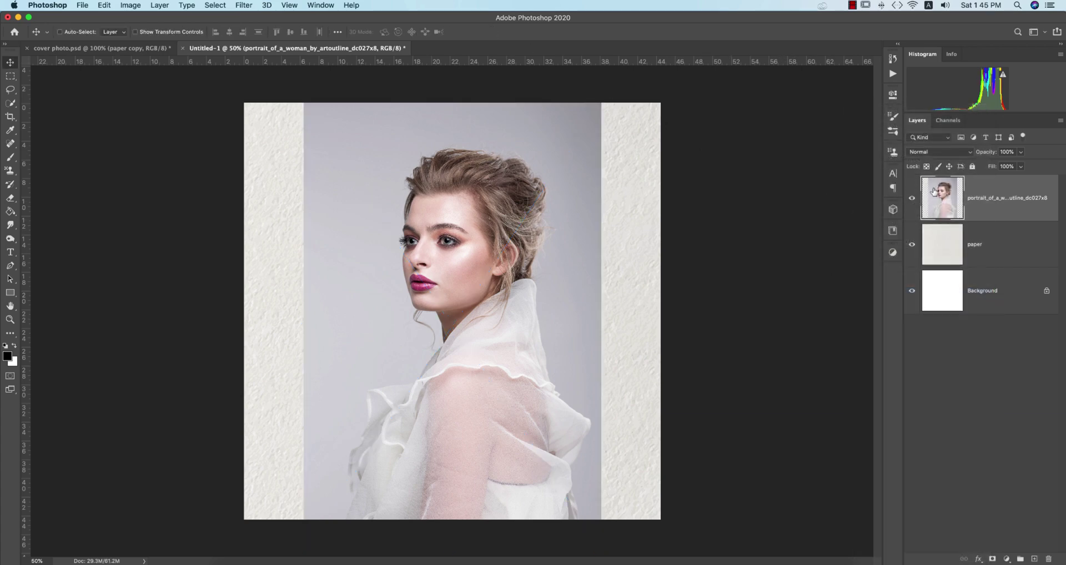
# - Clip a Threshold adjustment to the portrait and set its level to 137
pyautogui.rightClick(980, 203)
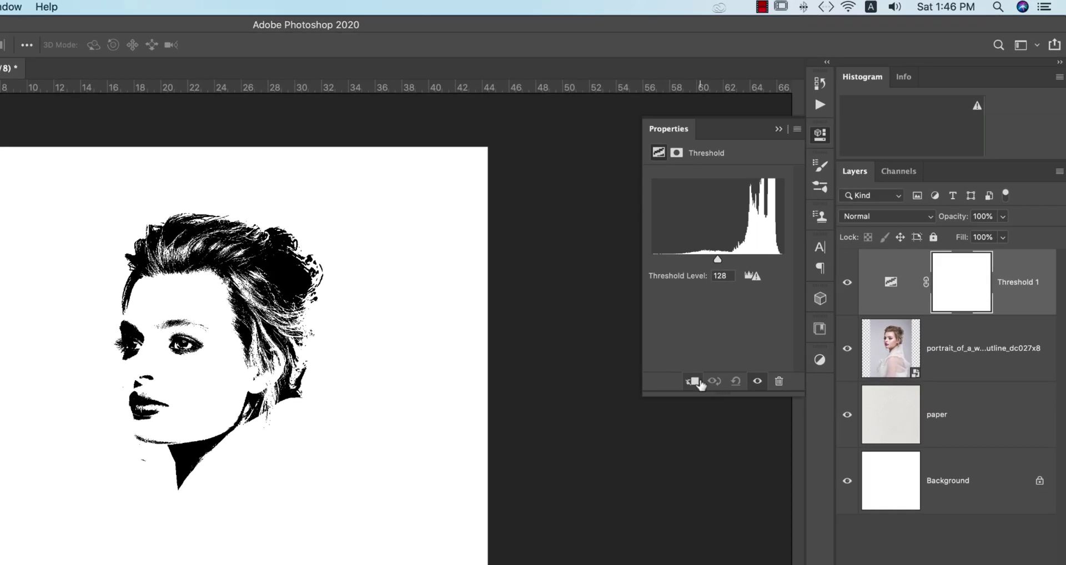
pyautogui.click(685, 392)
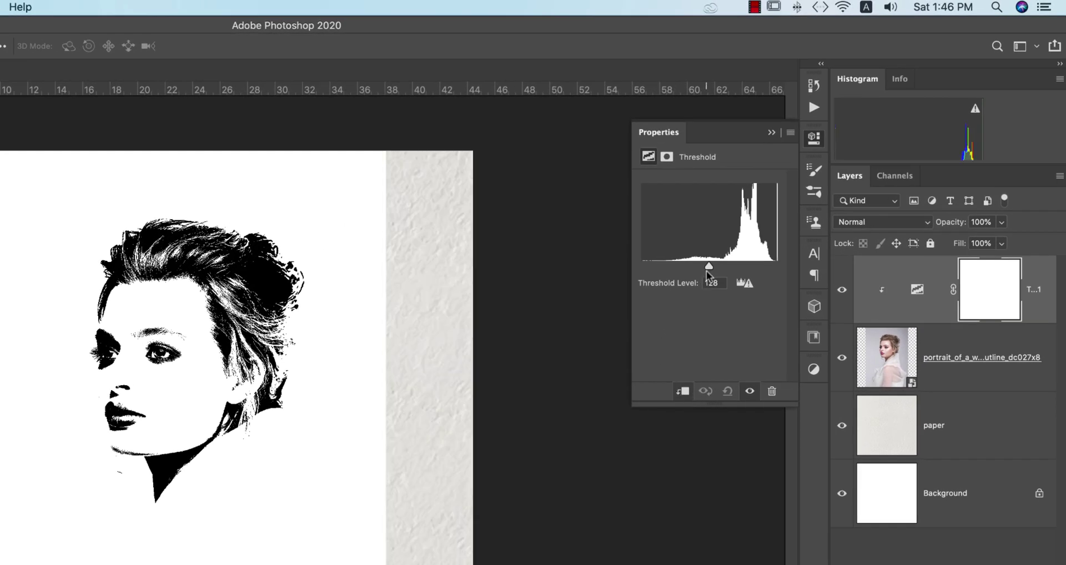
pyautogui.moveTo(706, 271); pyautogui.dragTo(720, 252)
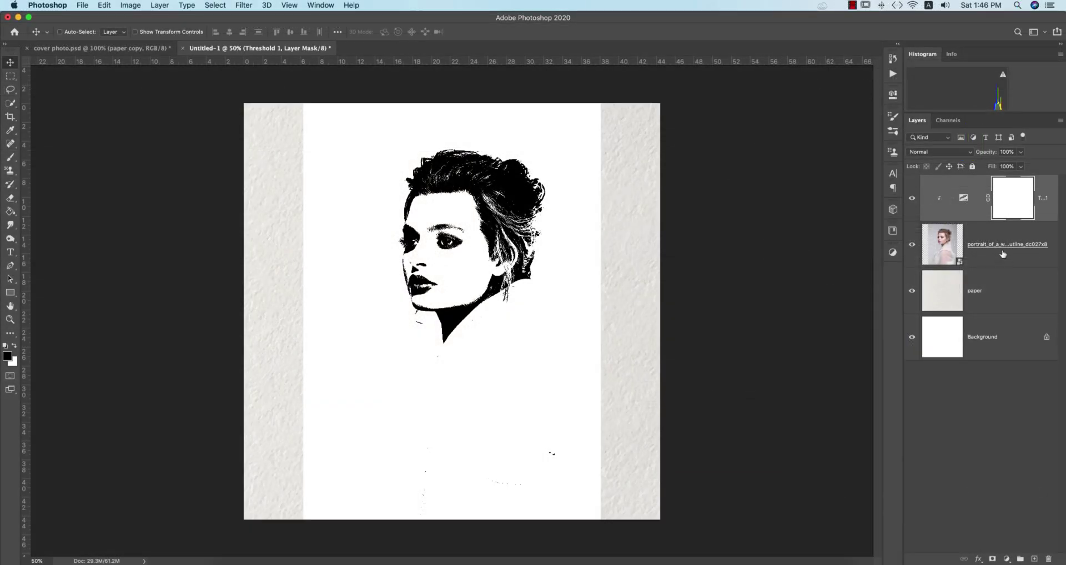
# - Group the portrait and Threshold layers into Group 1 and convert it to a smart object
pyautogui.click(935, 251)
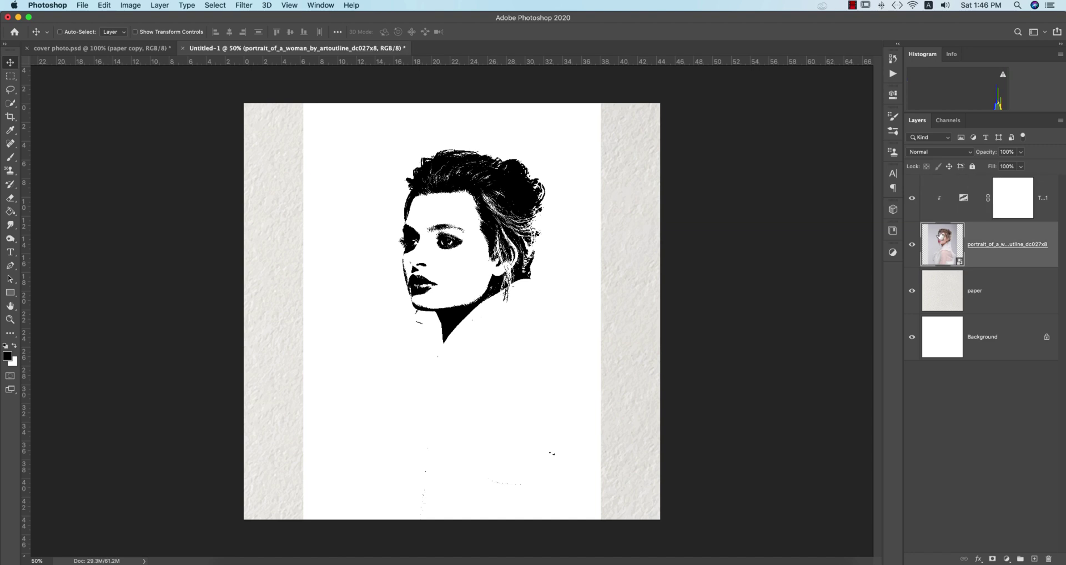
pyautogui.keyDown('shift'); pyautogui.click(974, 206); pyautogui.keyUp('shift')
pyautogui.press('super+g')
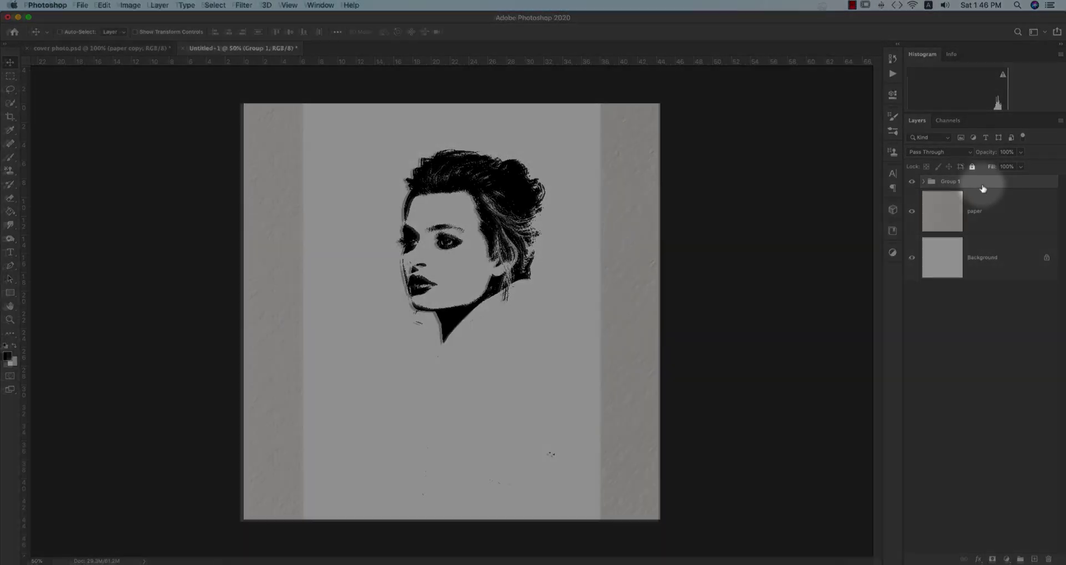
pyautogui.rightClick(974, 181)
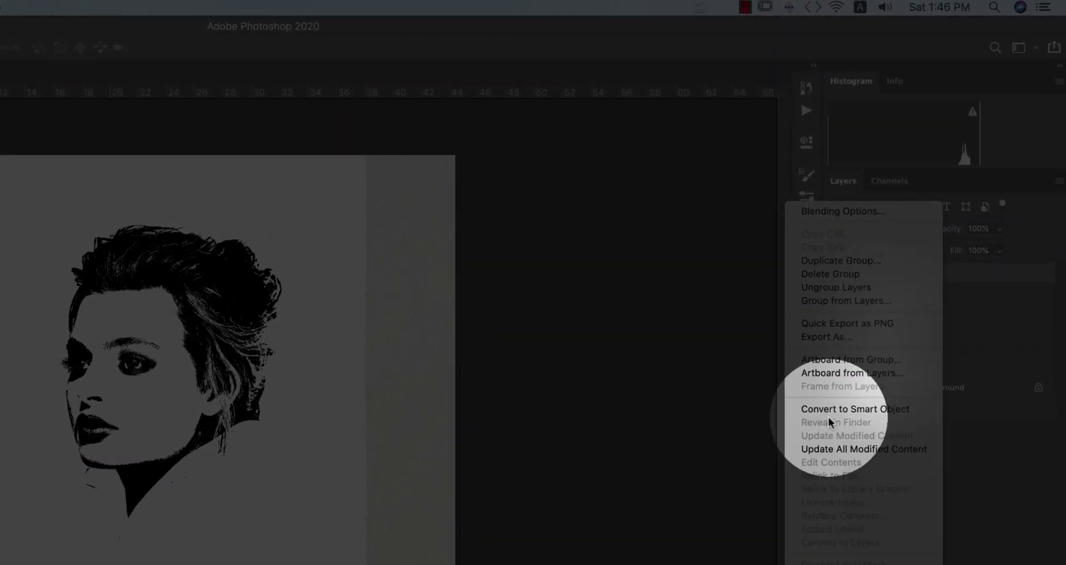
pyautogui.click(892, 357)
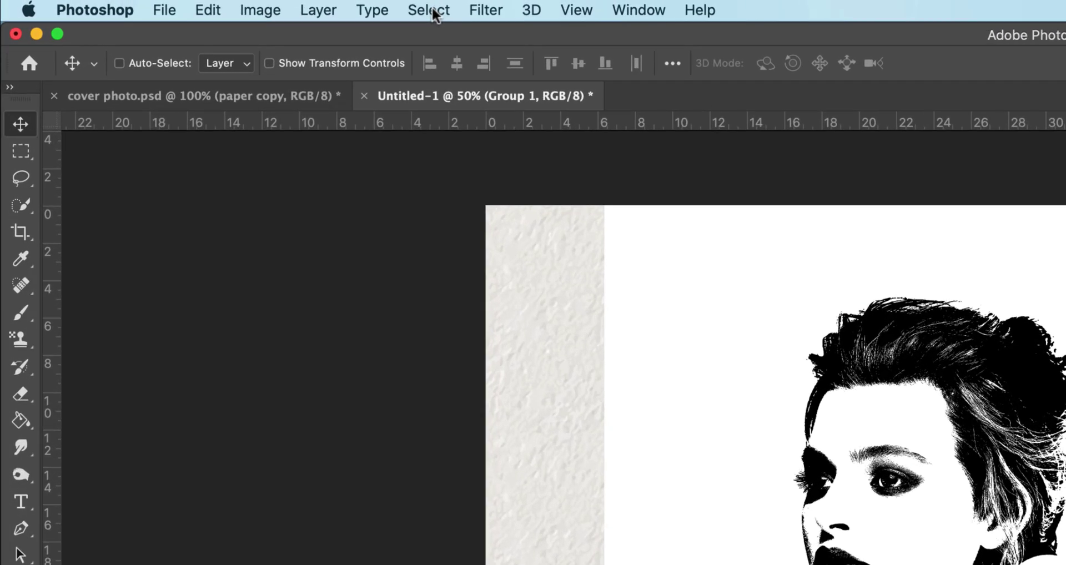
# - Select the black ink with Color Range and copy it onto new Layer 1
pyautogui.click(215, 5)
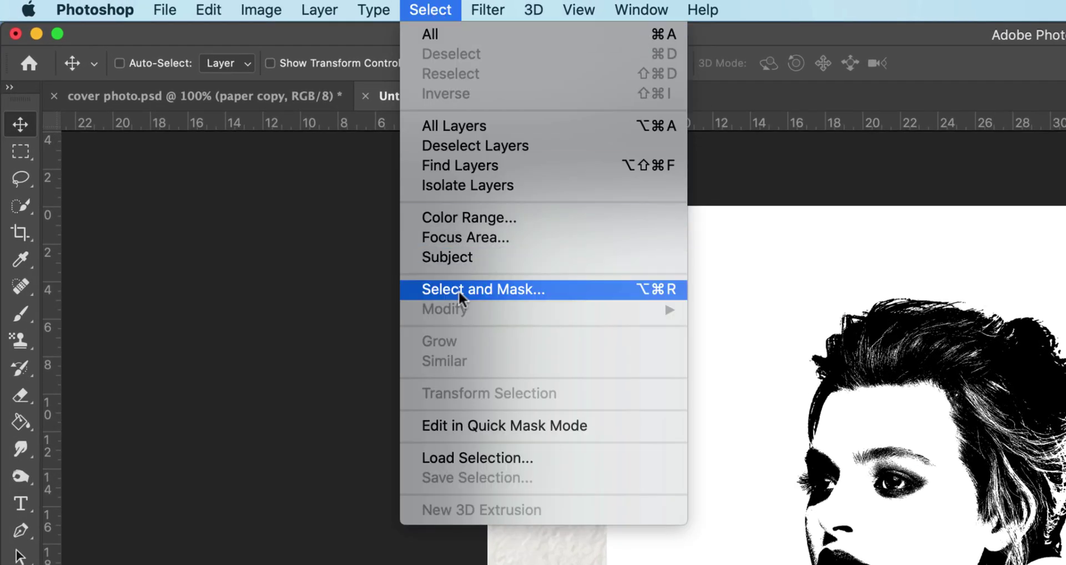
pyautogui.click(451, 218)
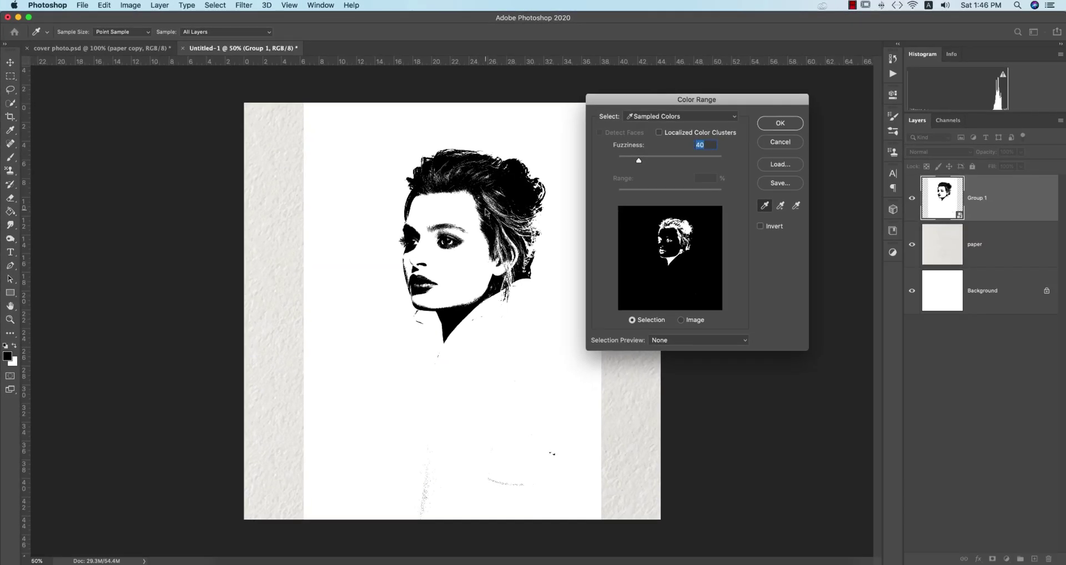
pyautogui.click(782, 124)
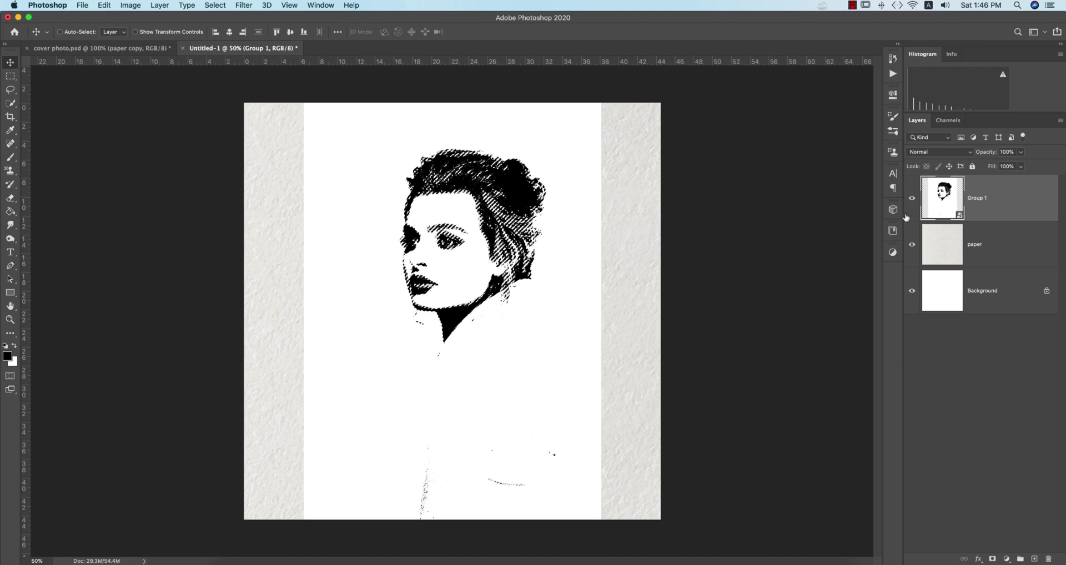
pyautogui.press('super+j')
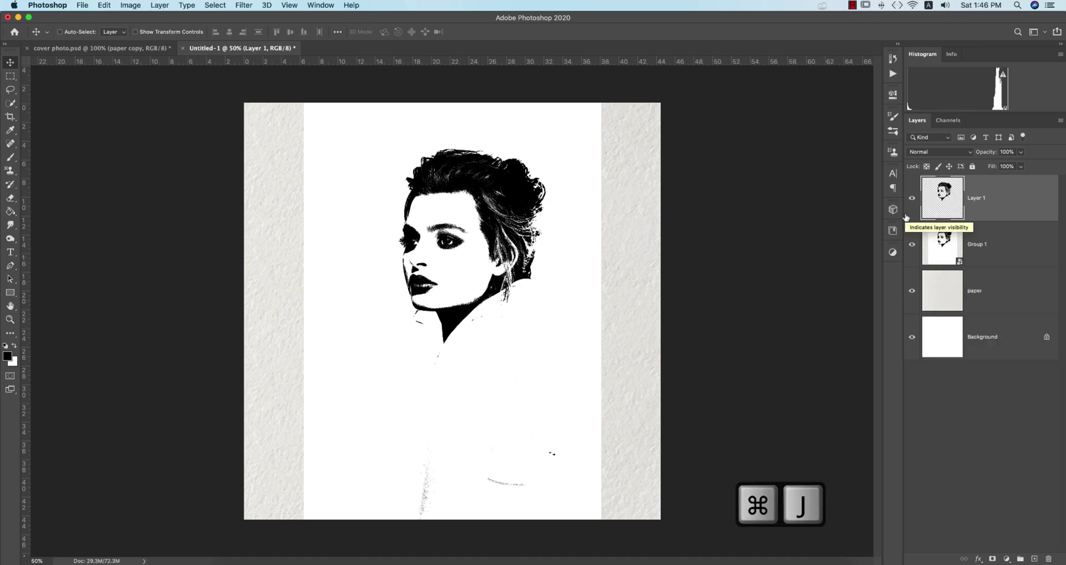
# - Rename Group 1 to 'main' and the paper layer to 'bg', then hide main
pyautogui.click(984, 246)
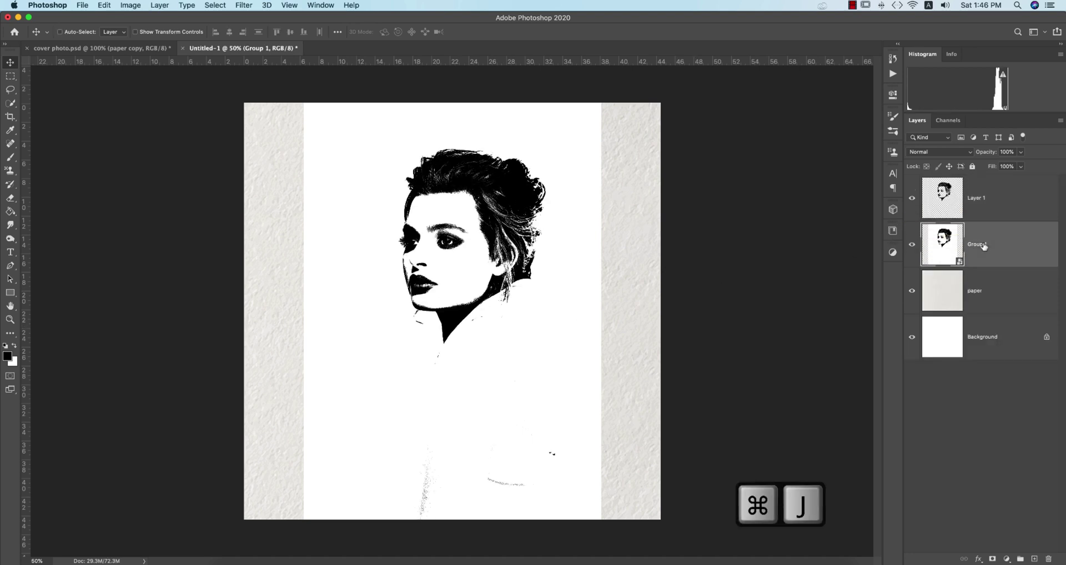
pyautogui.write('m')
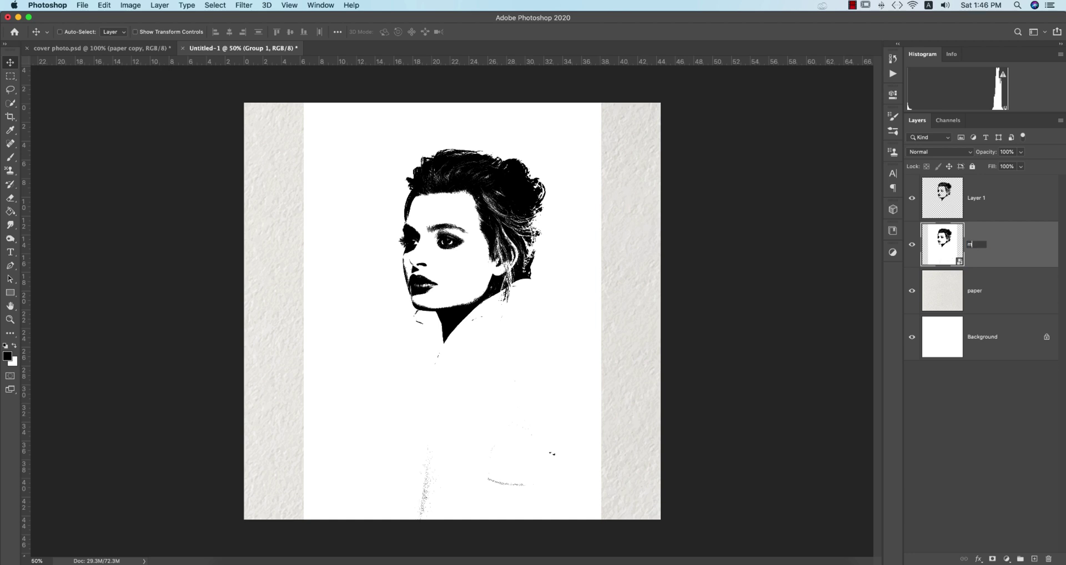
pyautogui.write('ain')
pyautogui.press('Return')
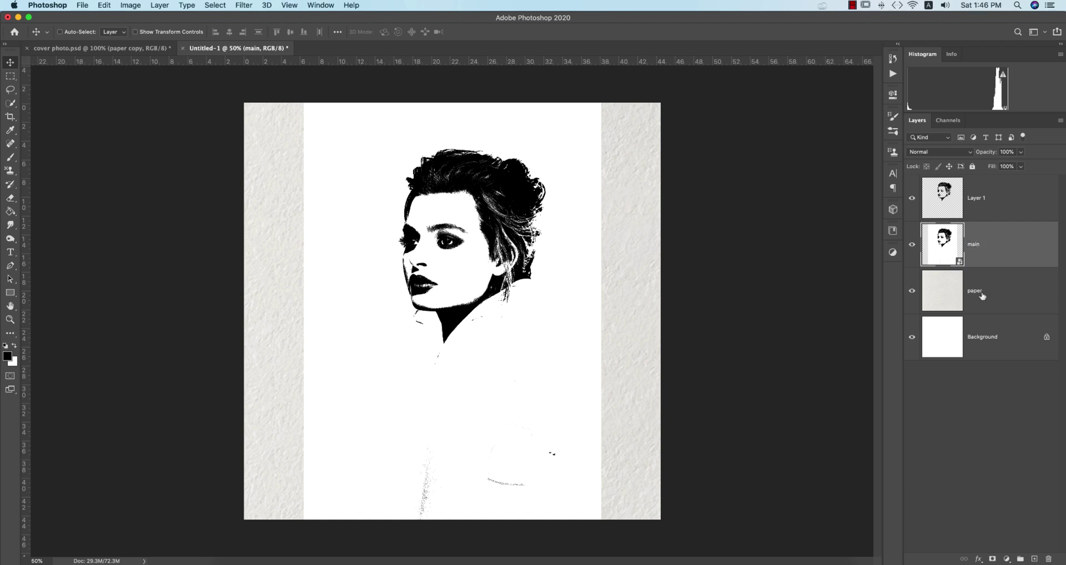
pyautogui.doubleClick(975, 292)
pyautogui.write('bg')
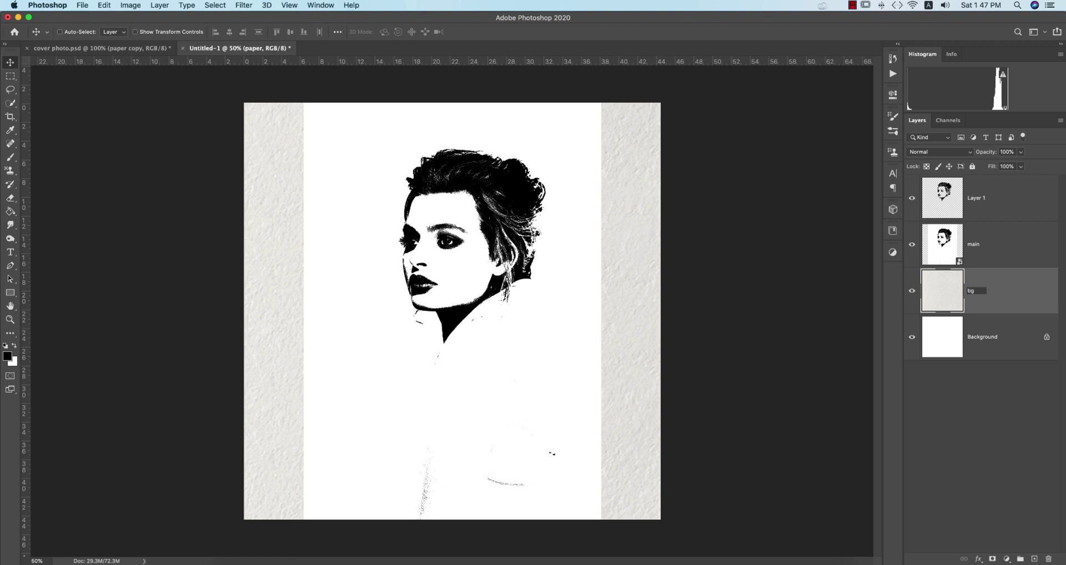
pyautogui.press('Return')
pyautogui.click(911, 245)
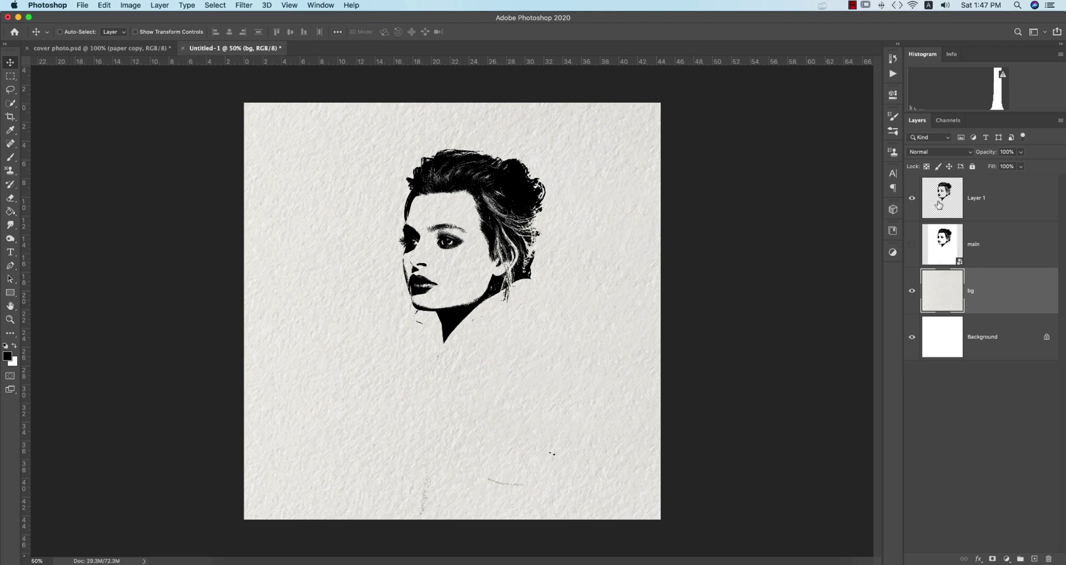
# - Rename Layer 1 to 'effects'
pyautogui.click(990, 192)
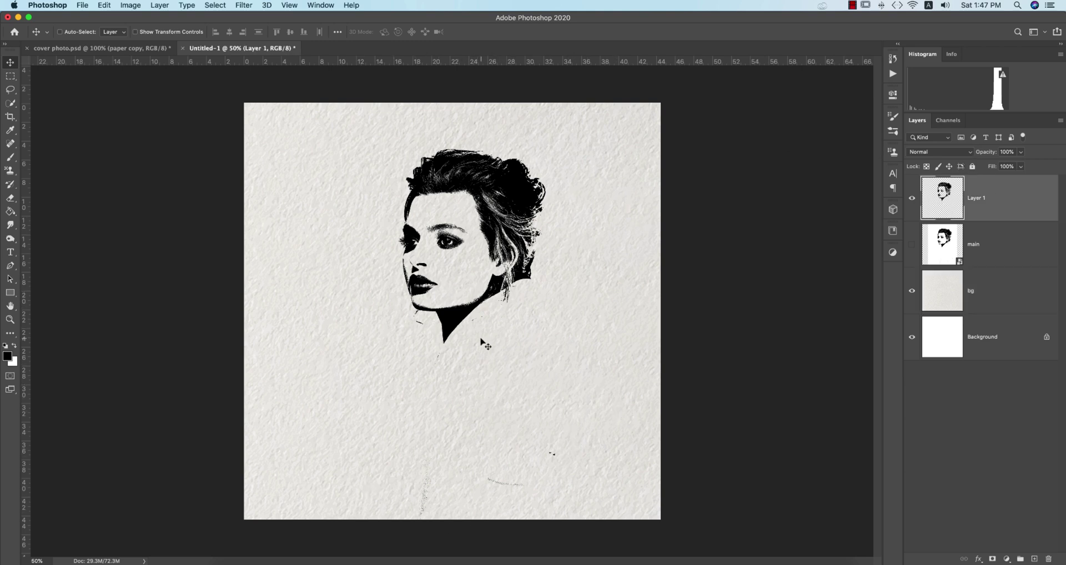
pyautogui.click(1007, 243)
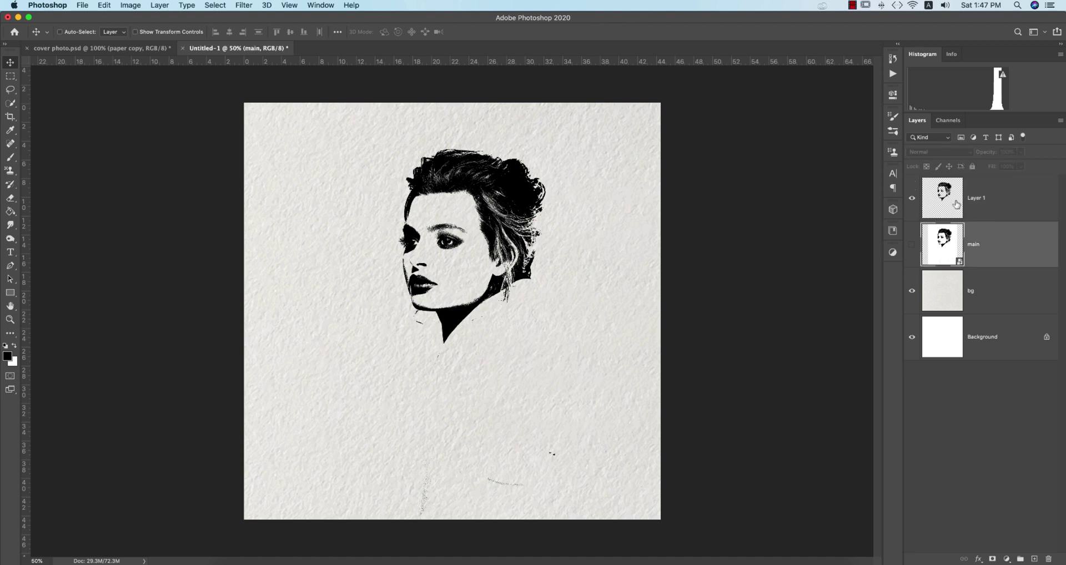
pyautogui.click(974, 198)
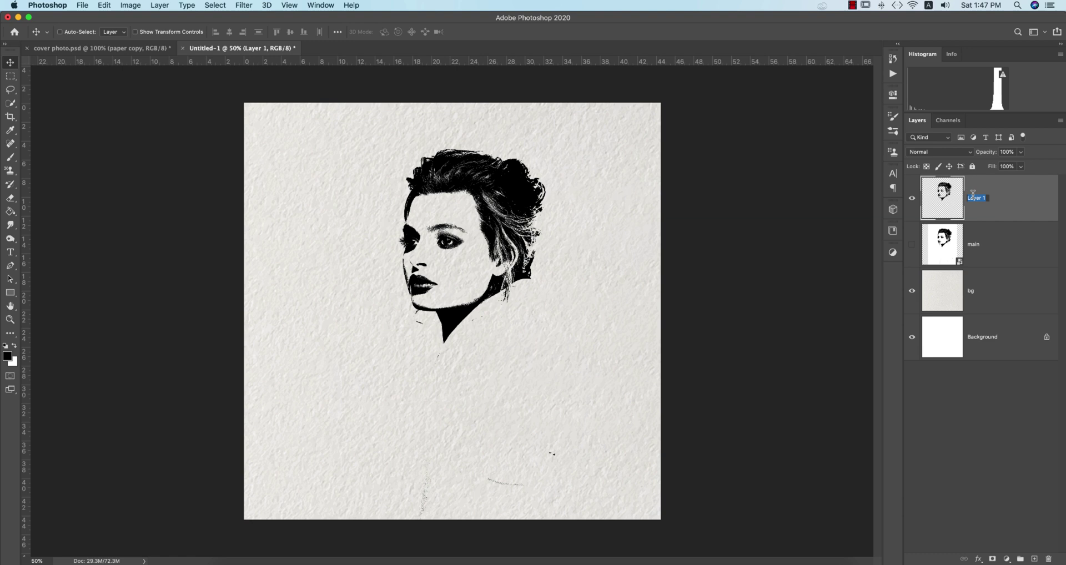
pyautogui.write('effects')
pyautogui.press('Return')
# - Add a new empty layer directly above main
pyautogui.click(1026, 249)
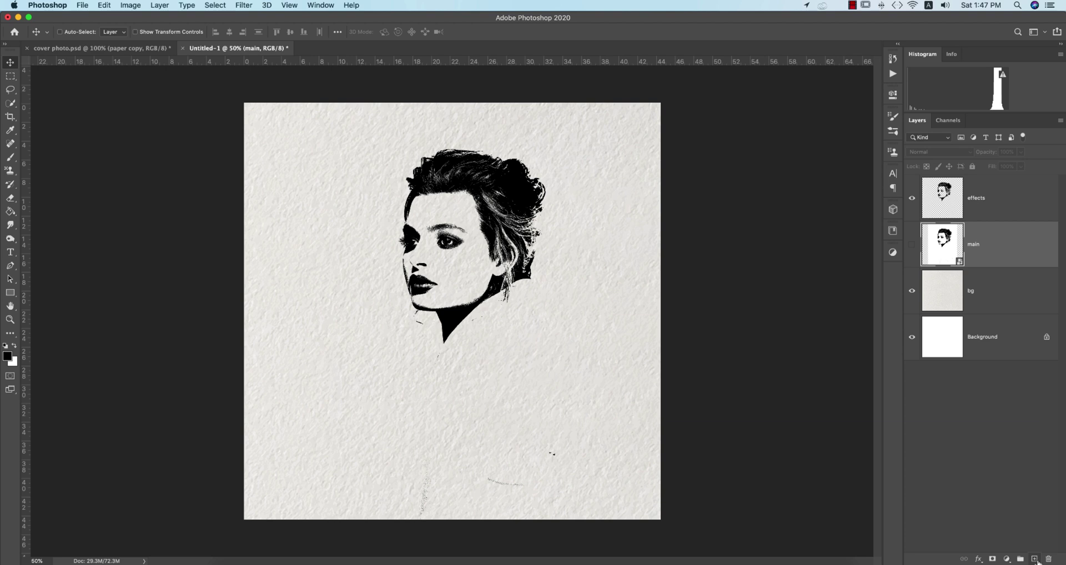
pyautogui.click(1035, 559)
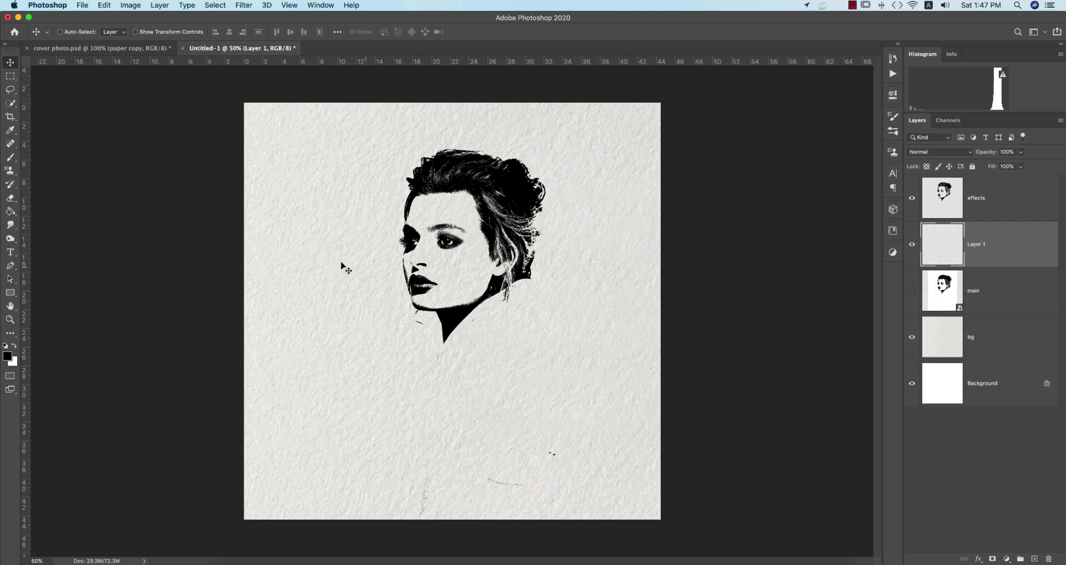
pyautogui.press('b')
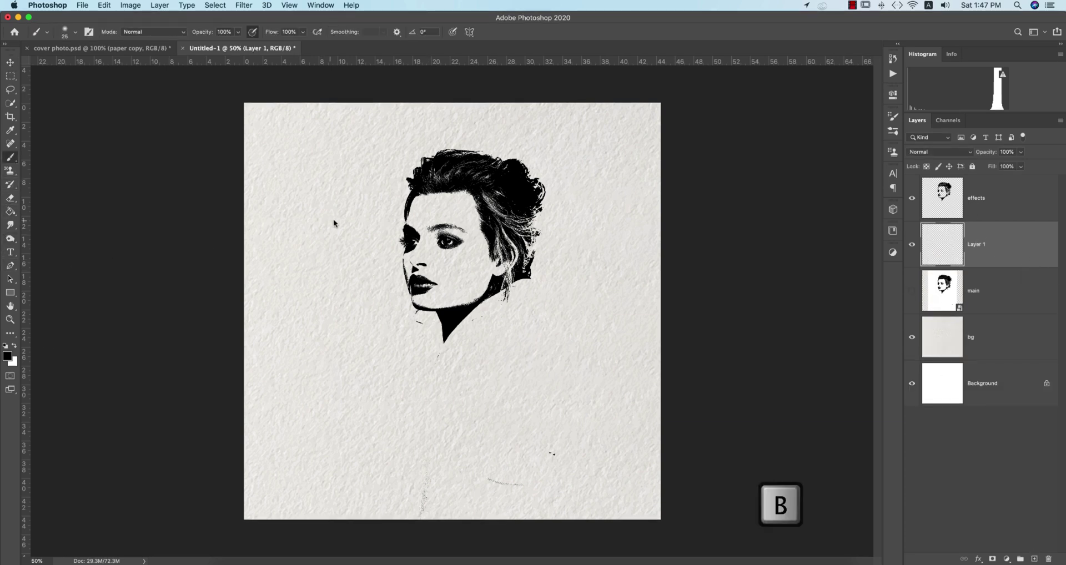
# - Browse the brush presets and enlarge the brush to about 900 px, testing a stamp below the face
pyautogui.rightClick(333, 218)
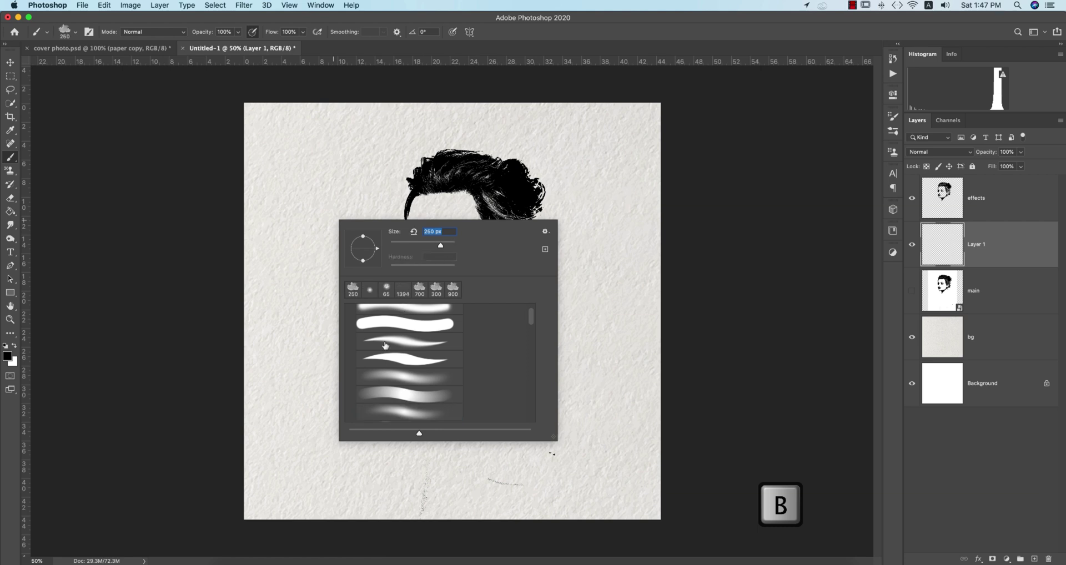
pyautogui.scroll(-15, 517, 344)
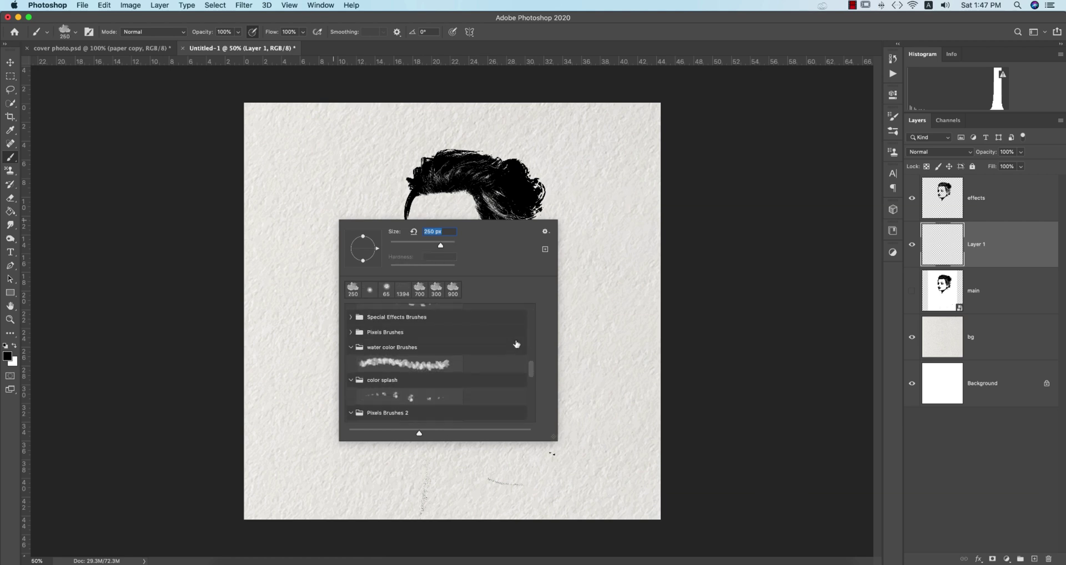
pyautogui.scroll(-5, 516, 344)
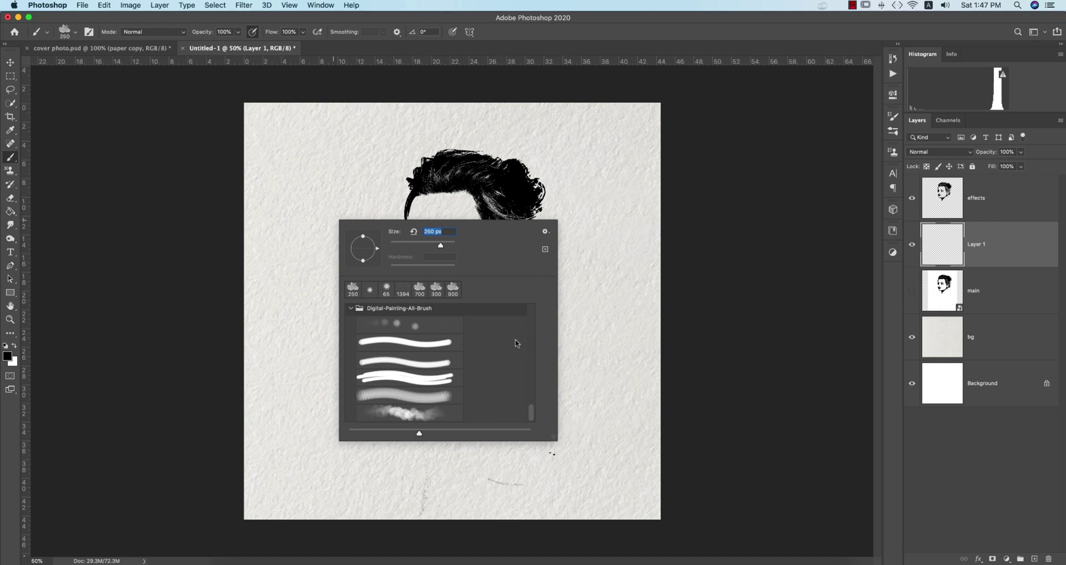
pyautogui.scroll(20, 516, 343)
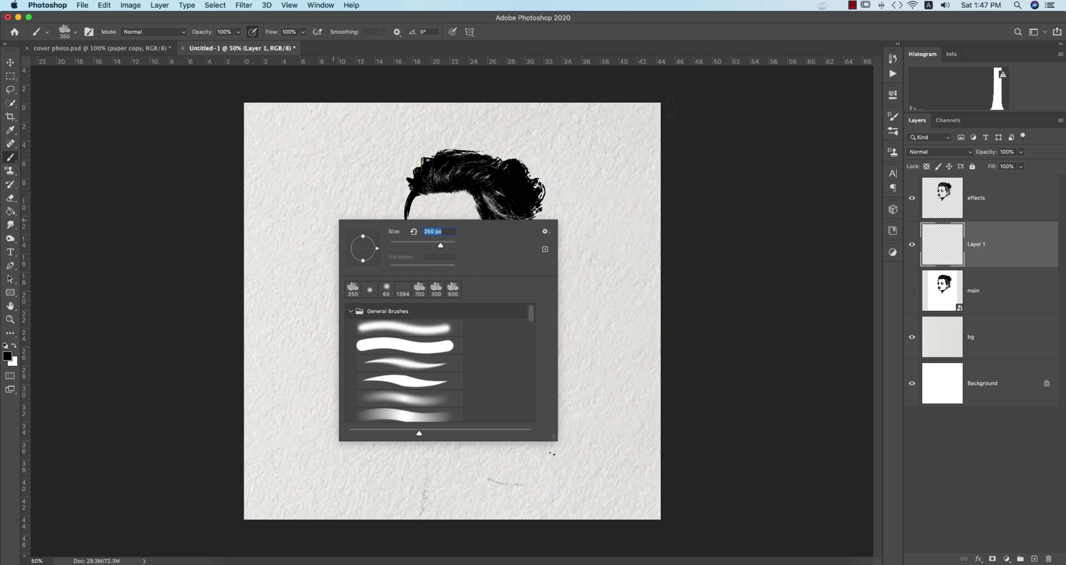
pyautogui.click(679, 99)
pyautogui.press(']')
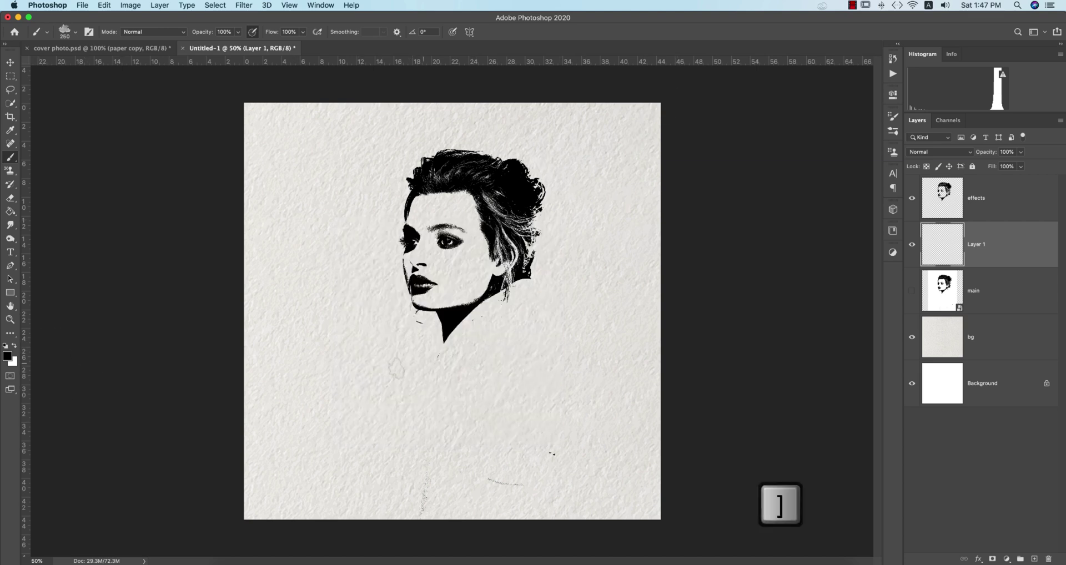
pyautogui.press(']')
pyautogui.press(']')
pyautogui.press(']')
pyautogui.press(']')
pyautogui.press(']')
pyautogui.press(']')
pyautogui.press(']')
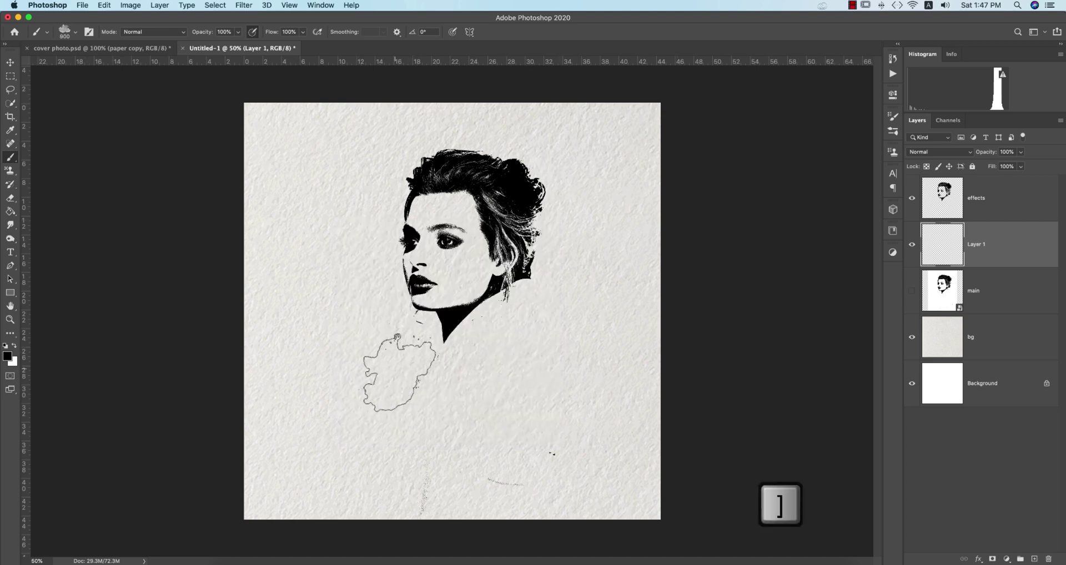
pyautogui.click(410, 356)
# - Undo the test brush stamp
pyautogui.press('super+z')
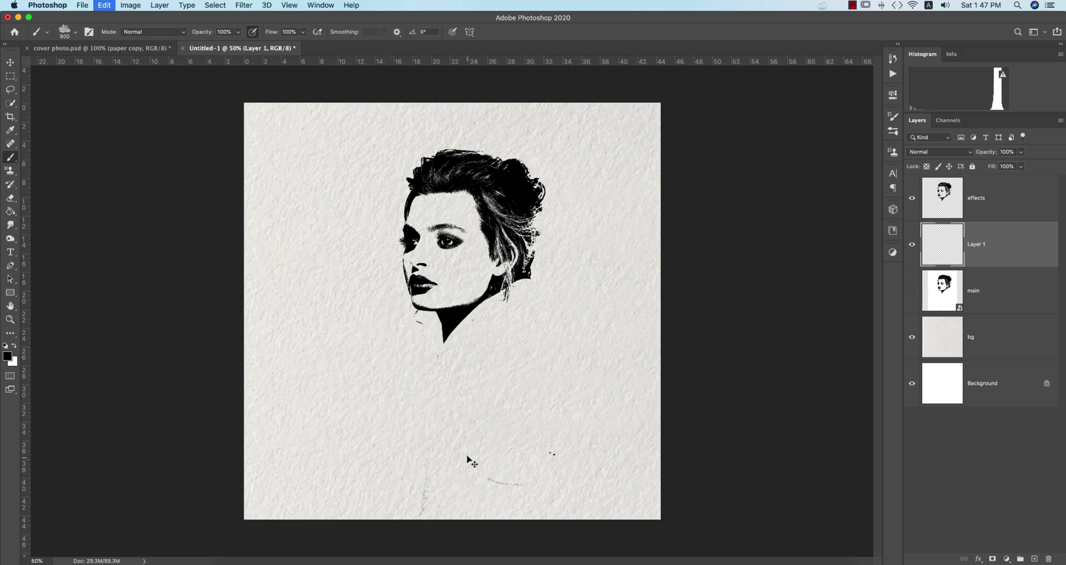
pyautogui.press('super+z')
pyautogui.click(8, 356)
pyautogui.press('Return')
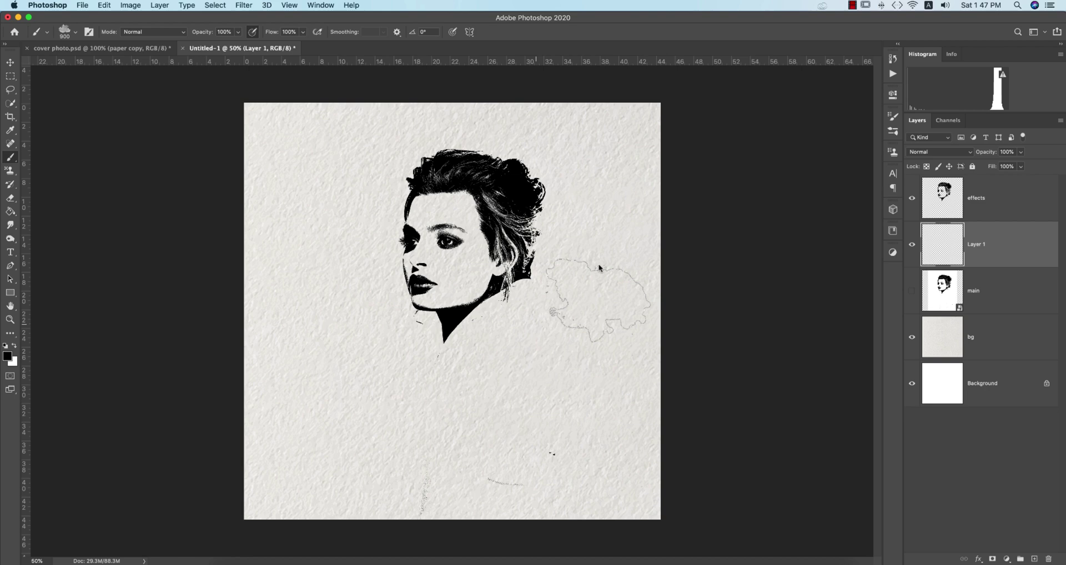
pyautogui.click(81, 10)
pyautogui.click(366, 99)
# - Open the portrait photo and sample its lip pink ff0b6b, copying the hex value
pyautogui.press('super+o')
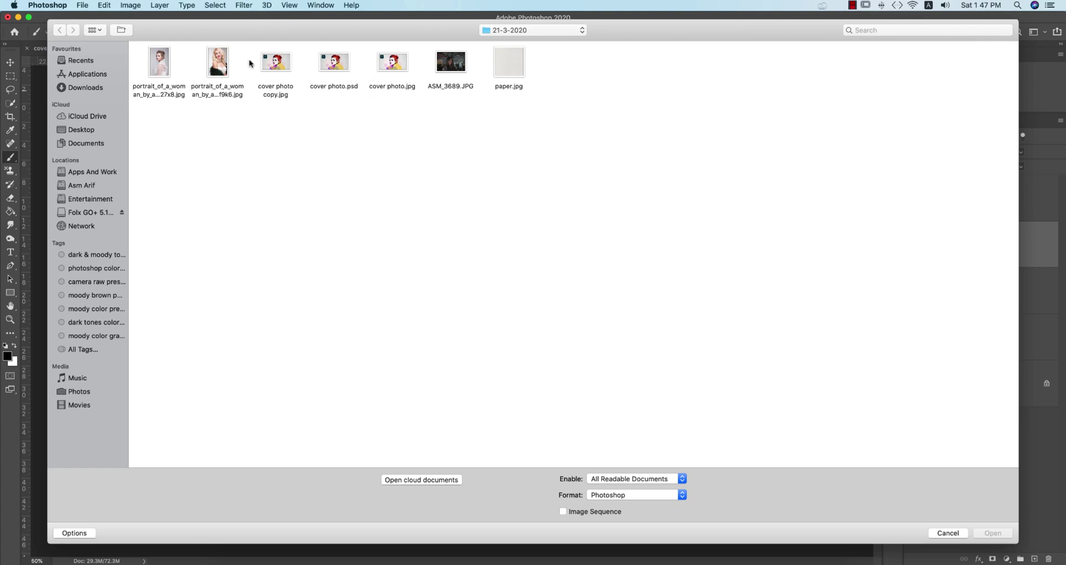
pyautogui.doubleClick(166, 66)
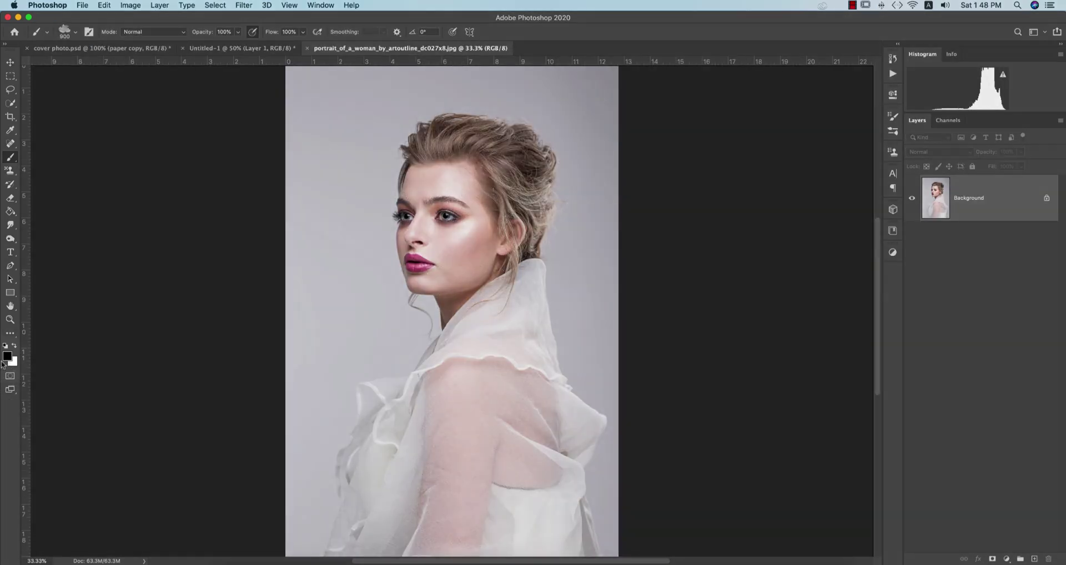
pyautogui.click(4, 359)
pyautogui.press('i')
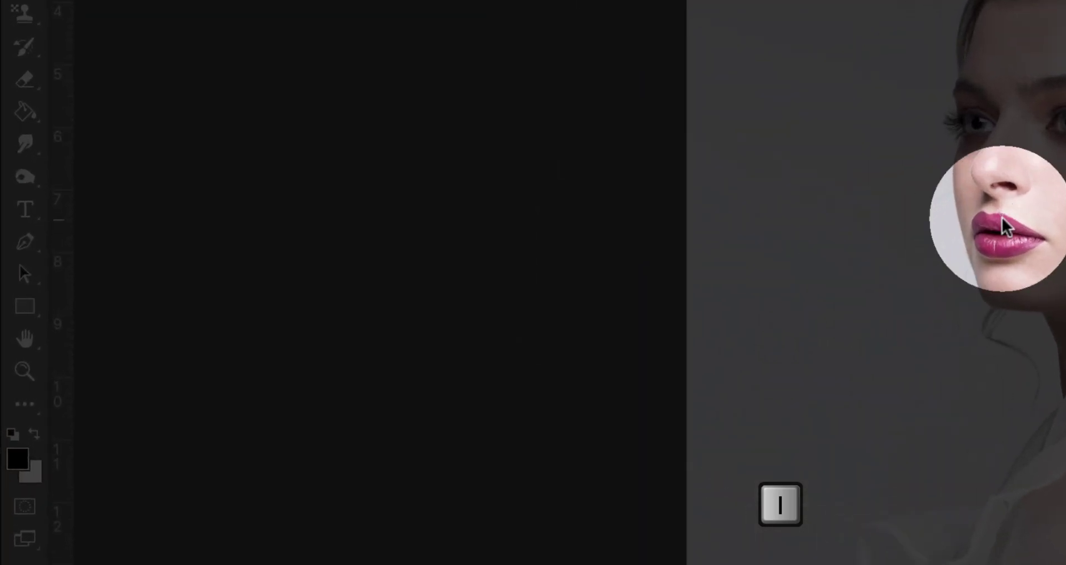
pyautogui.click(1003, 217)
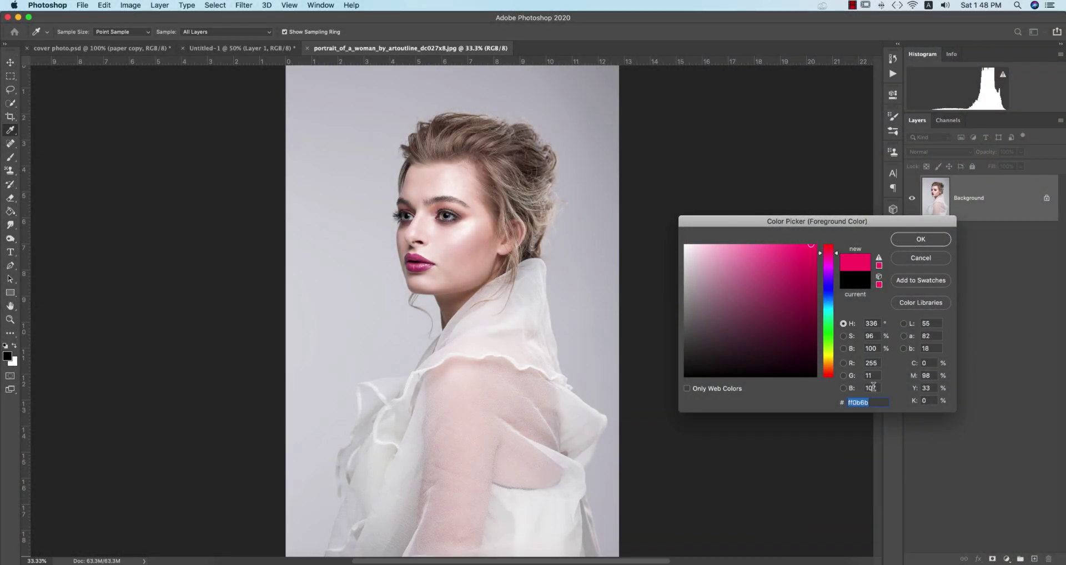
pyautogui.rightClick(865, 399)
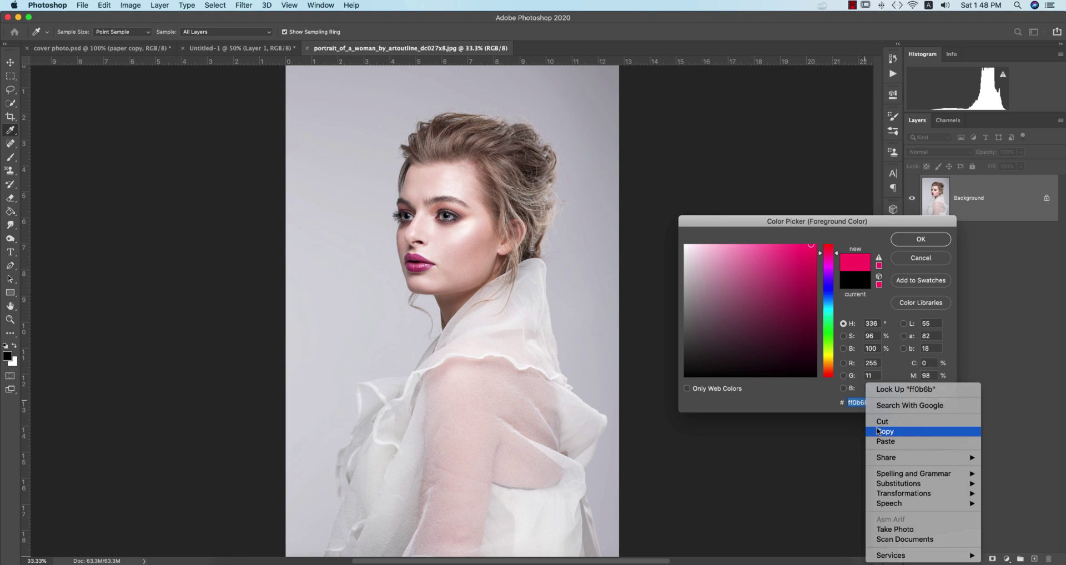
pyautogui.click(879, 431)
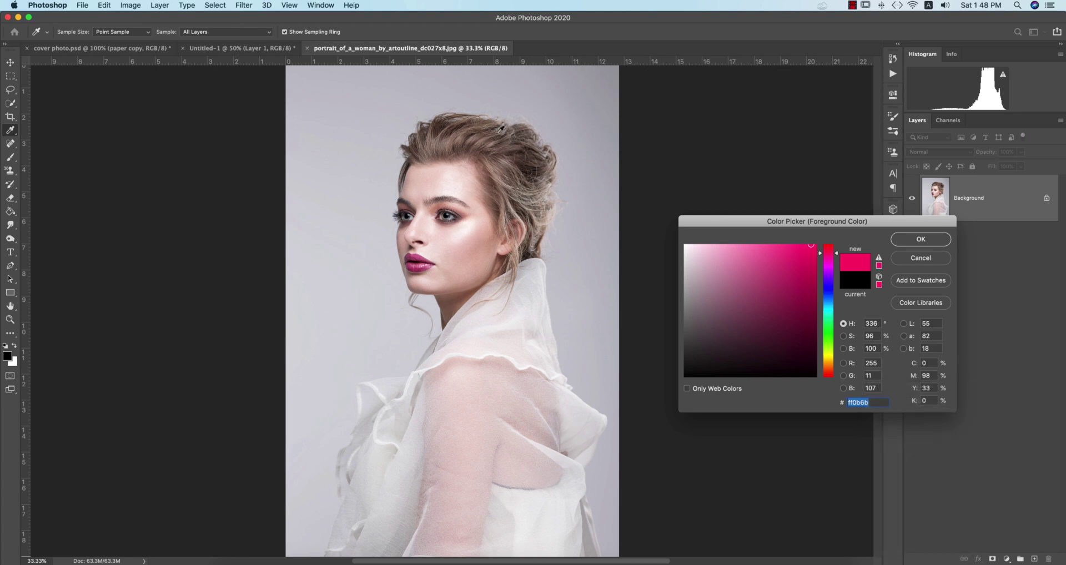
# - Paint two pink watercolour splashes below the chin in Untitled-1
pyautogui.click(916, 240)
pyautogui.click(262, 48)
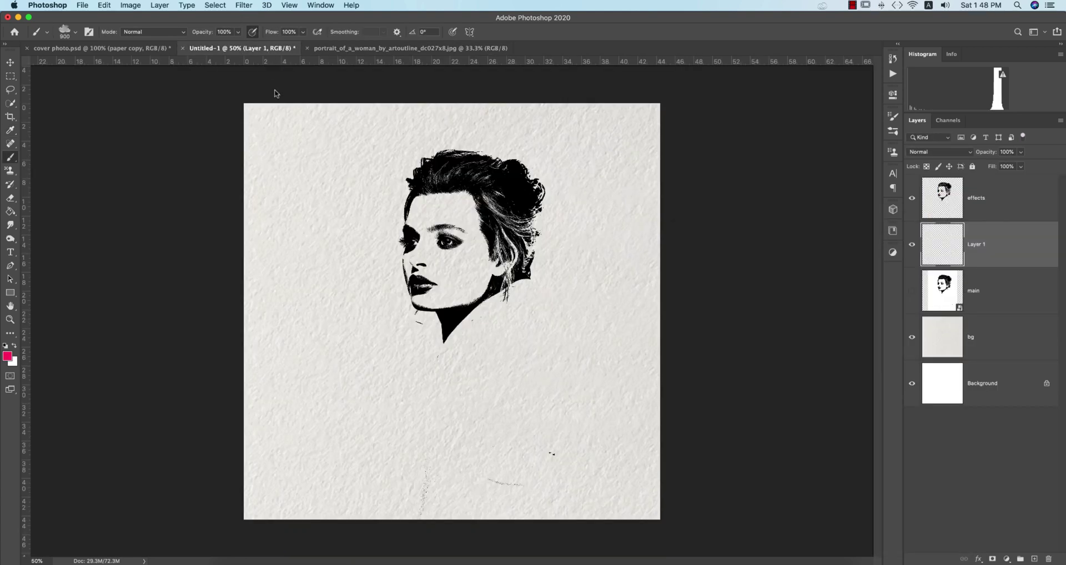
pyautogui.press('b')
pyautogui.click(419, 355)
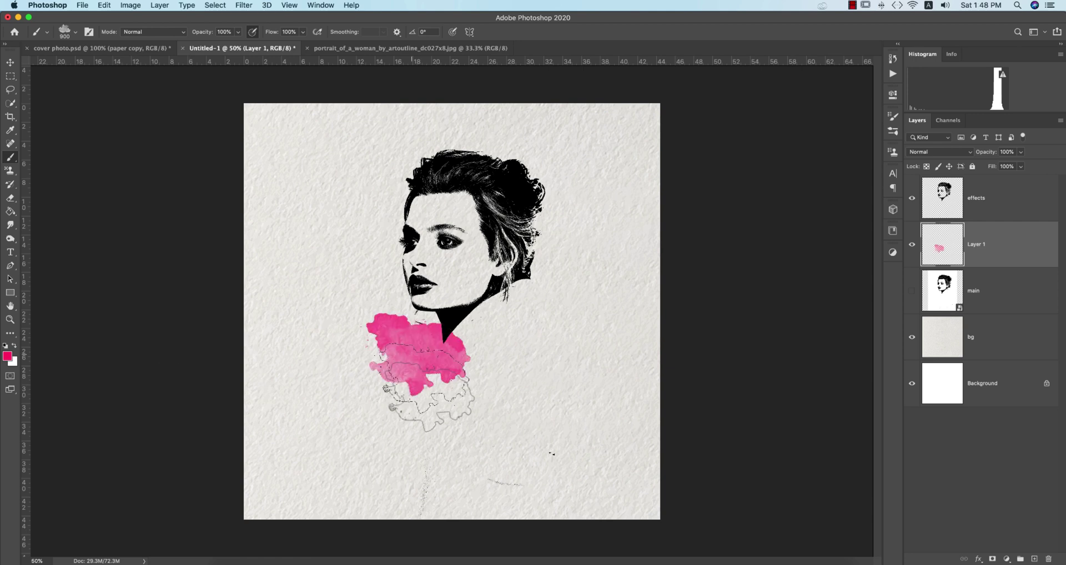
pyautogui.hotkey('ctrl', 'z')
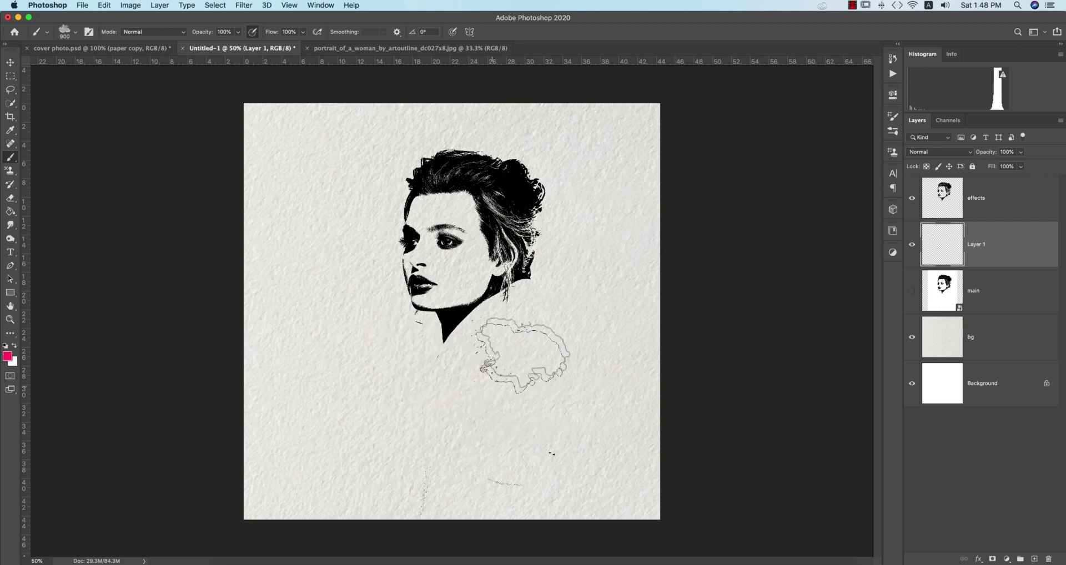
pyautogui.click(430, 347)
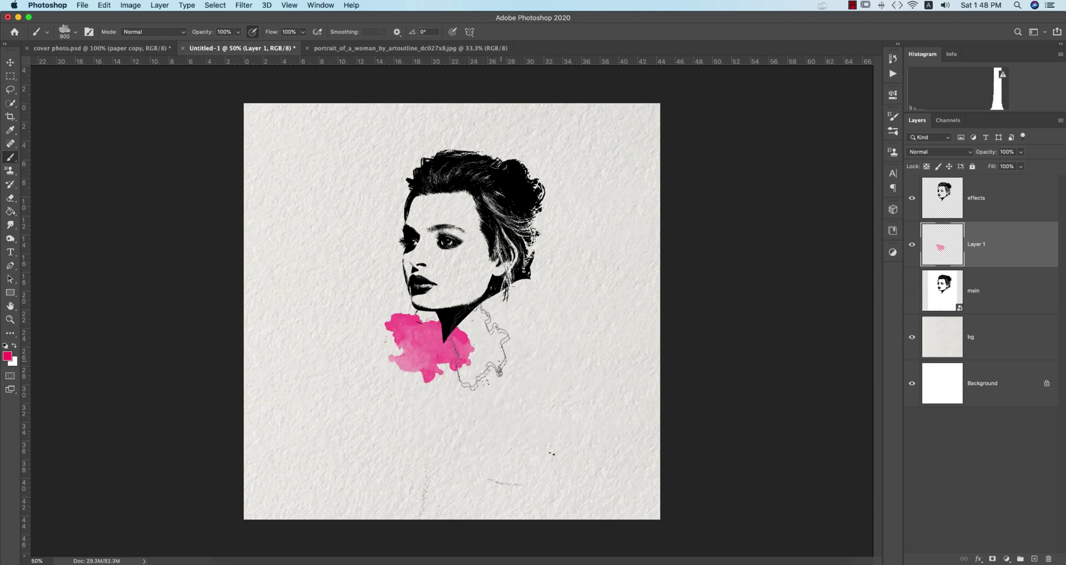
pyautogui.click(480, 345)
# - Switch to yellow and paint four yellow splashes around the pink ones
pyautogui.click(10, 359)
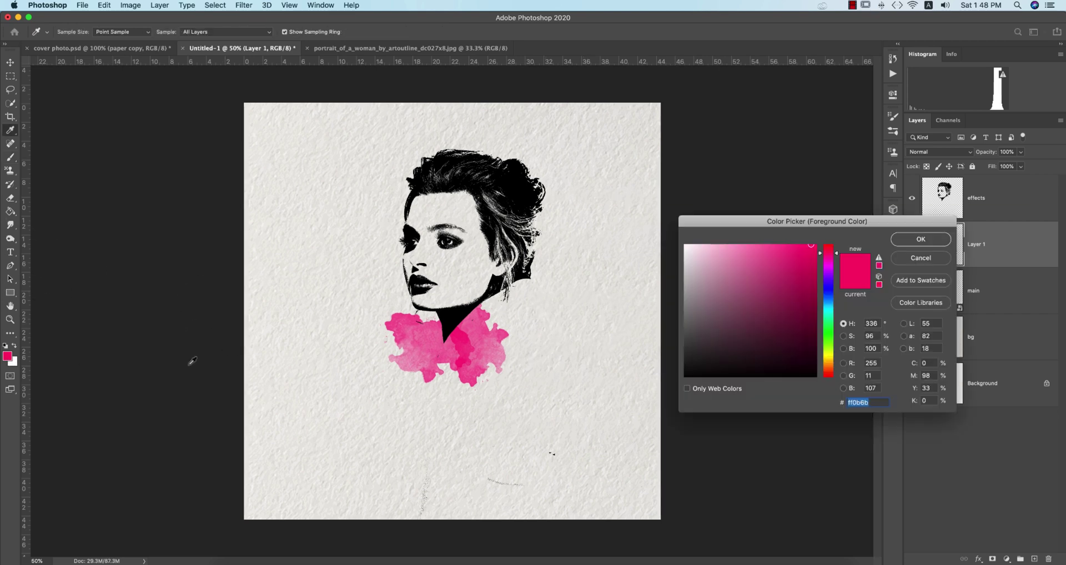
pyautogui.click(829, 360)
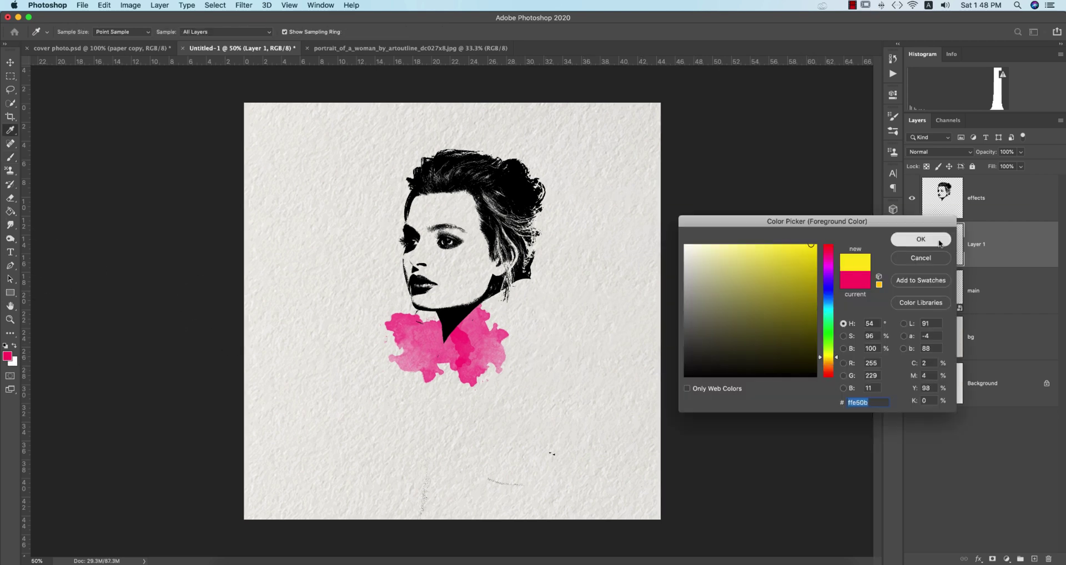
pyautogui.click(921, 239)
pyautogui.click(519, 349)
pyautogui.click(537, 314)
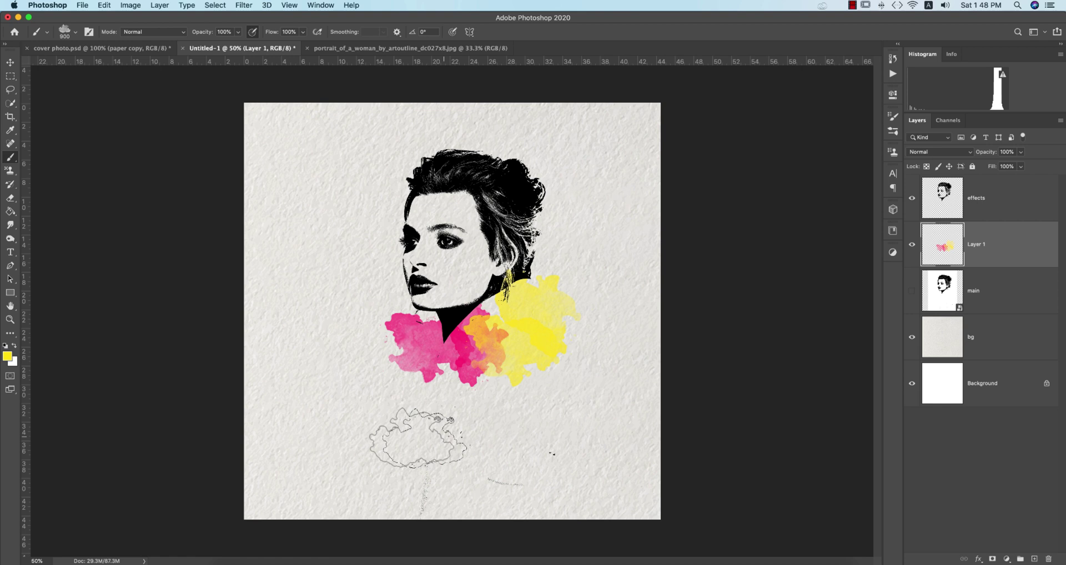
pyautogui.click(362, 361)
pyautogui.click(407, 416)
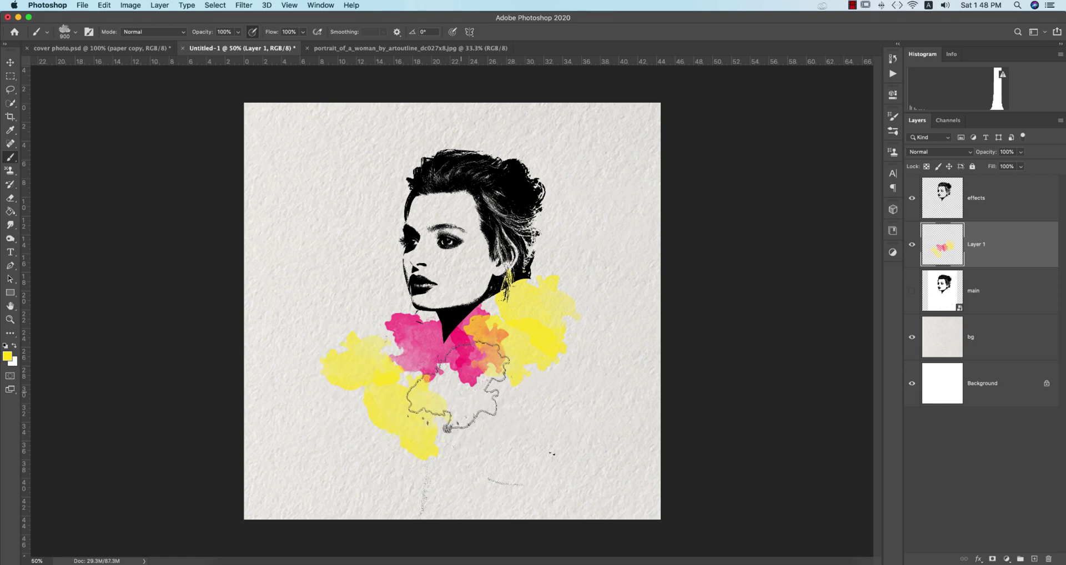
# - Switch to blue and stamp blue splashes over the chest patches and beside the hair
pyautogui.click(7, 356)
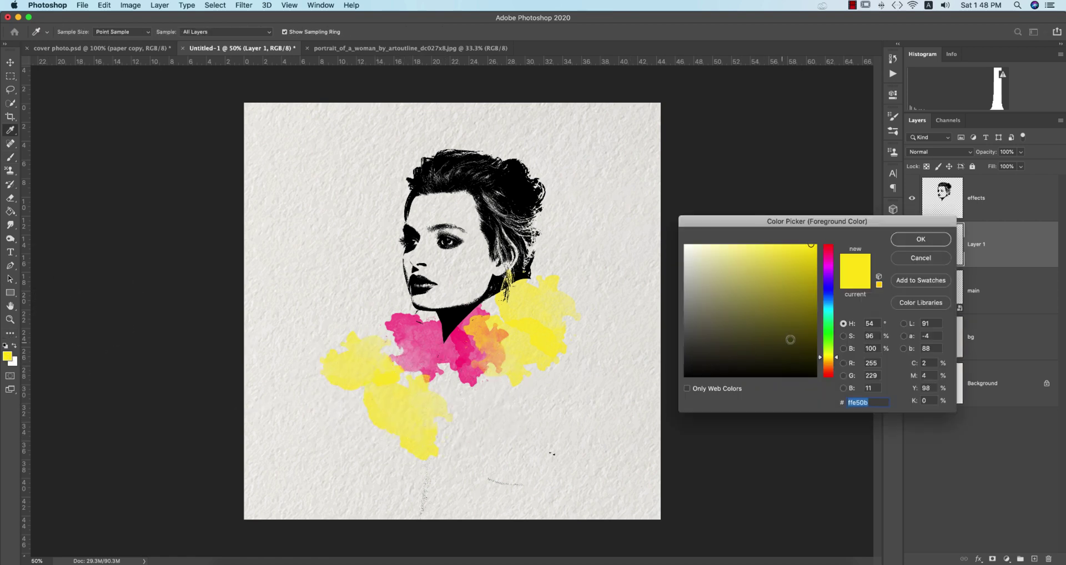
pyautogui.click(831, 304)
pyautogui.click(919, 240)
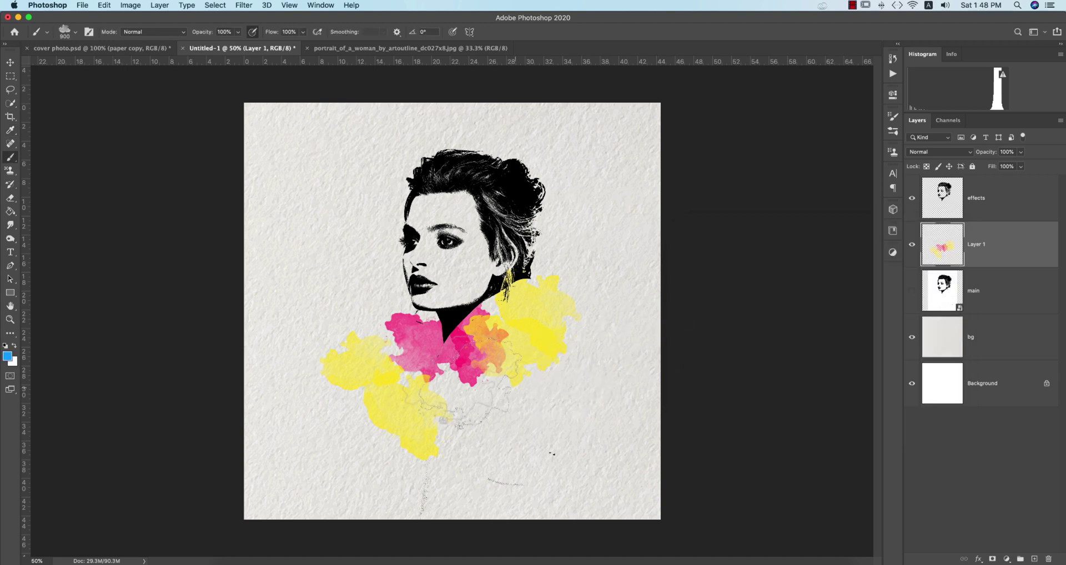
pyautogui.click(438, 378)
pyautogui.click(477, 411)
pyautogui.click(533, 411)
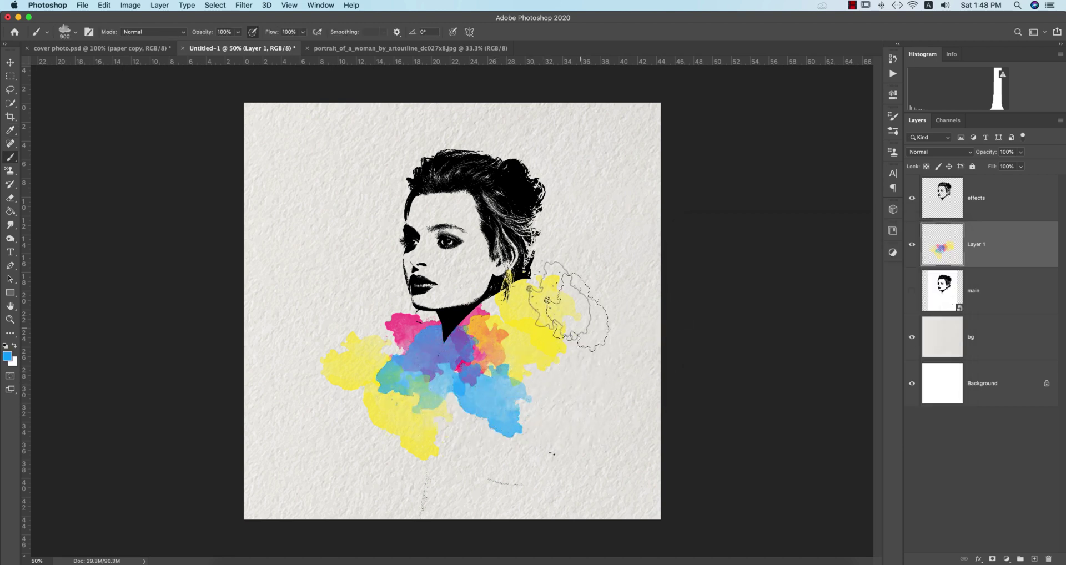
pyautogui.click(557, 300)
pyautogui.click(536, 400)
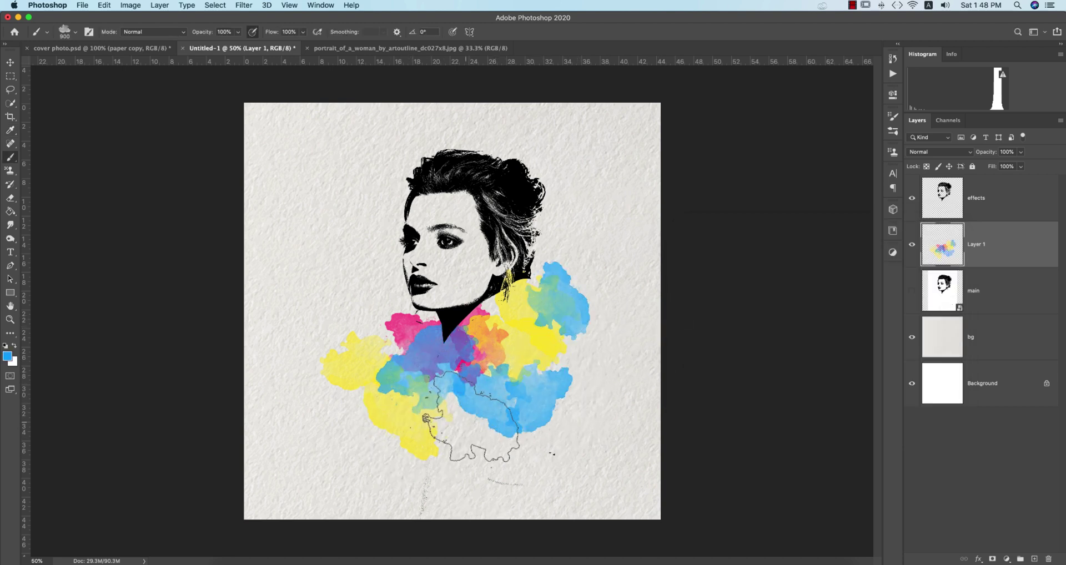
pyautogui.click(471, 418)
pyautogui.click(486, 345)
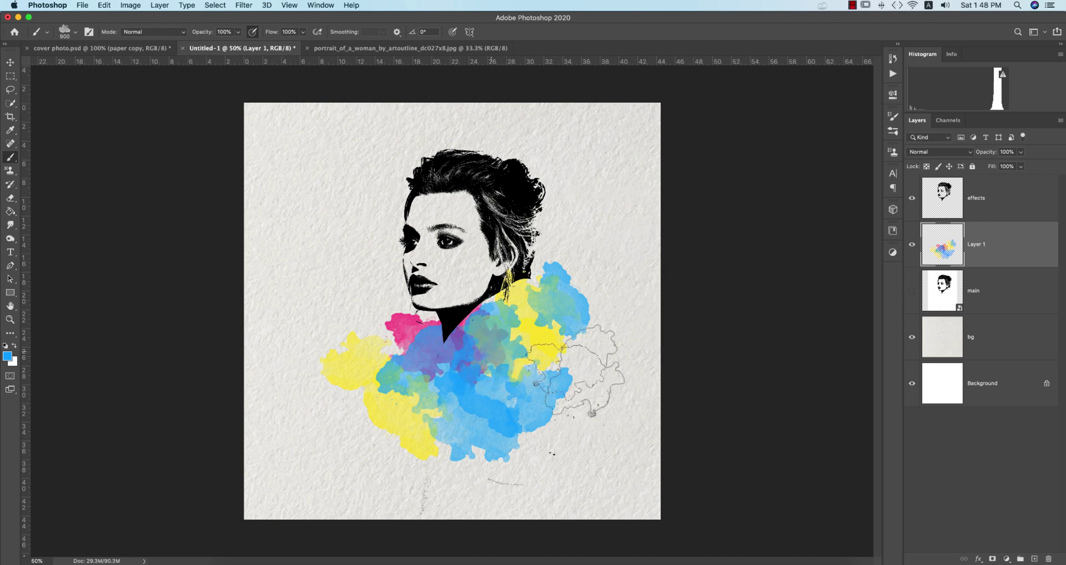
pyautogui.click(7, 357)
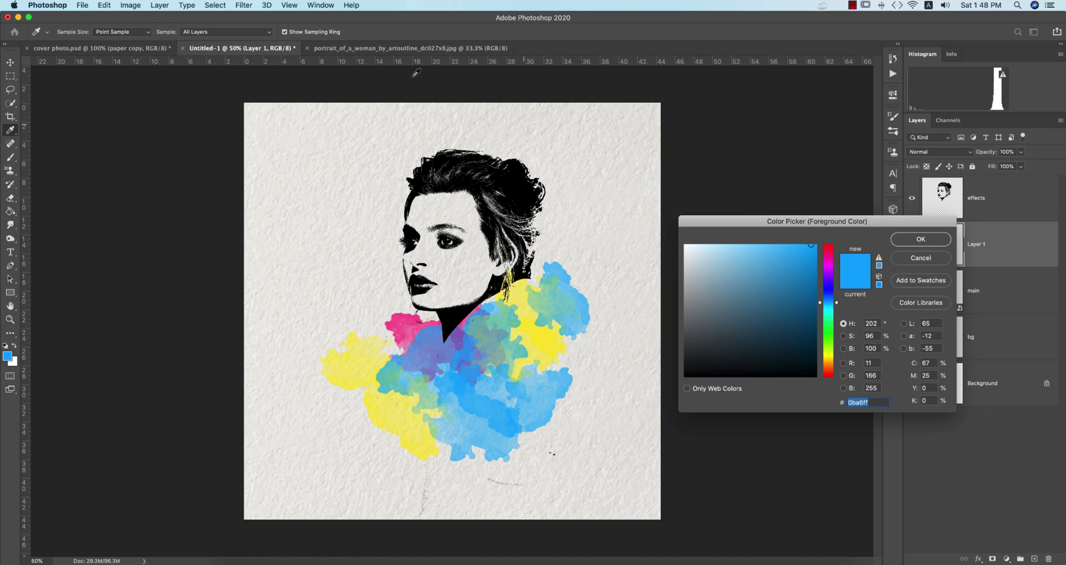
# - Sample the lips in the reference portrait and set a brighter pink fb2b71 as painting colour
pyautogui.press('Return')
pyautogui.click(401, 49)
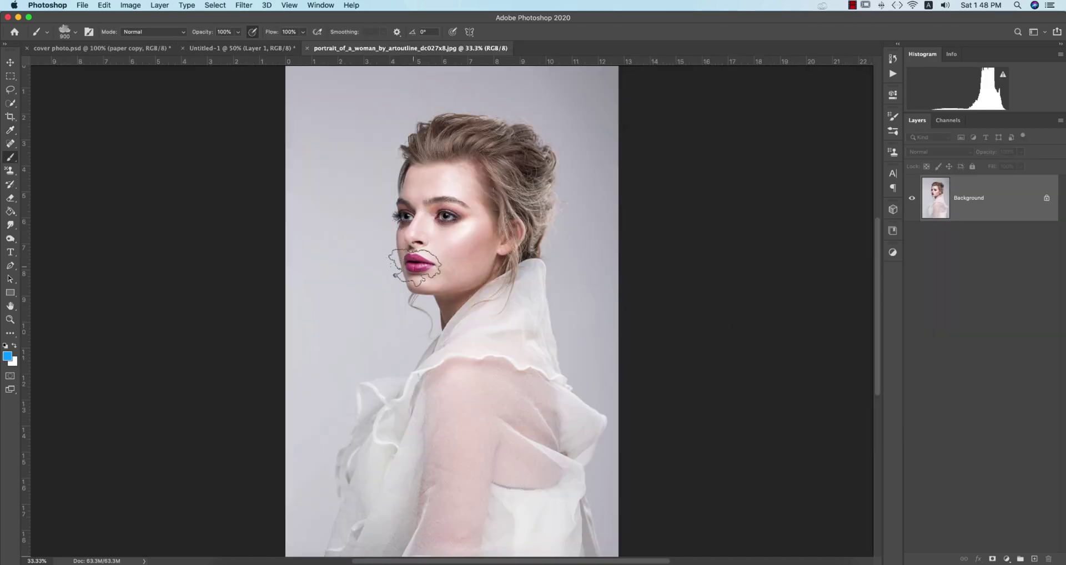
pyautogui.press('i')
pyautogui.click(7, 357)
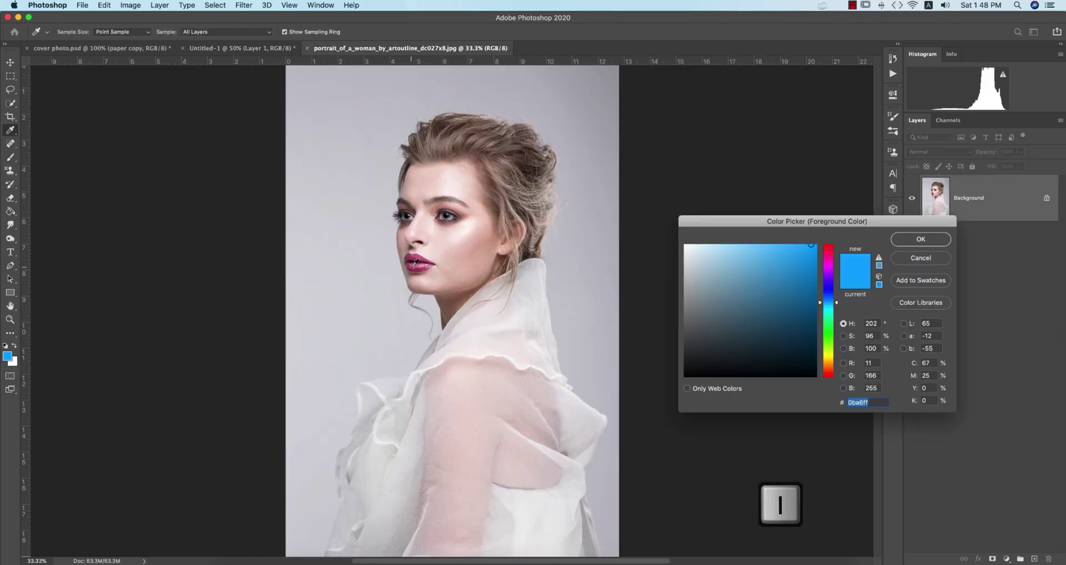
pyautogui.click(414, 265)
pyautogui.click(801, 269)
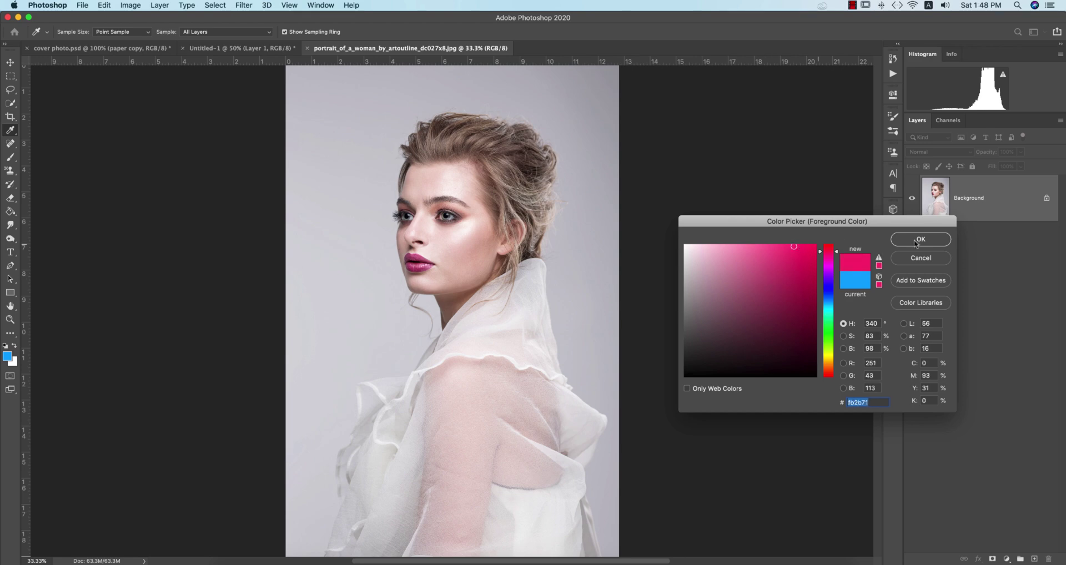
pyautogui.click(917, 243)
pyautogui.press('b')
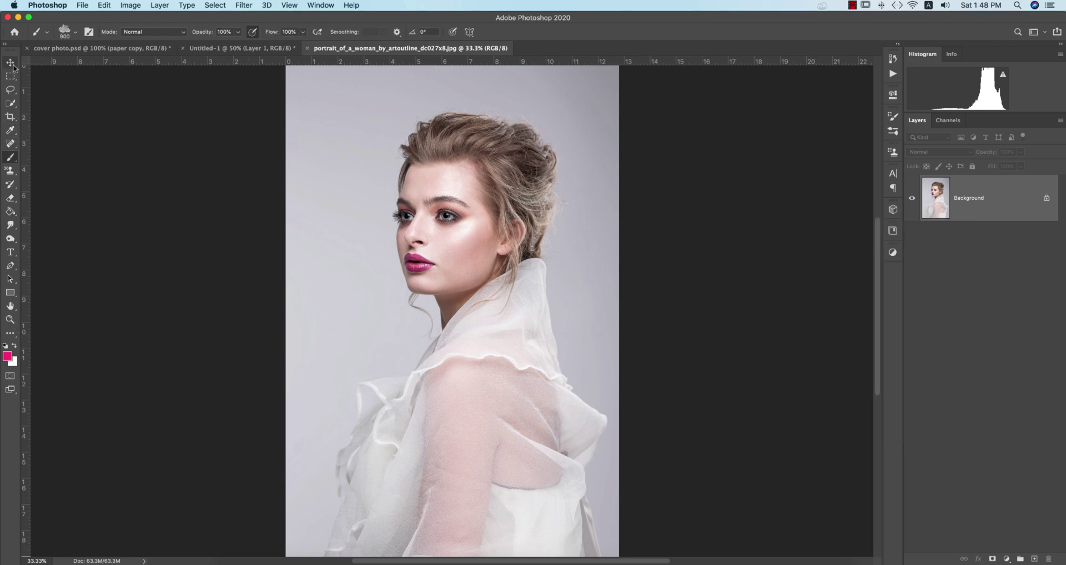
# - Undo the stray pink stamp on the mouth and select the effects layer
pyautogui.click(239, 48)
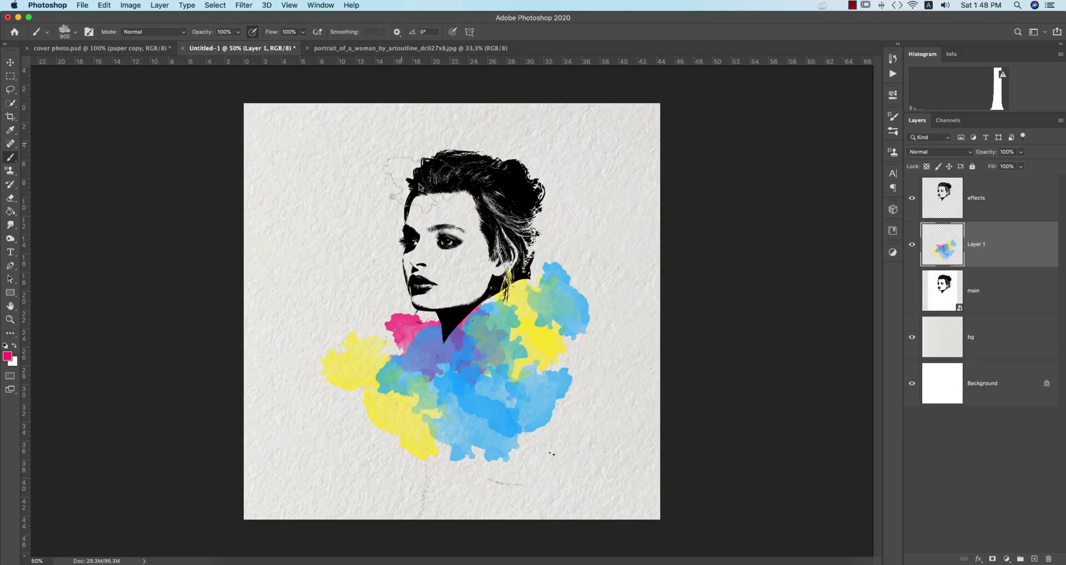
pyautogui.click(429, 283)
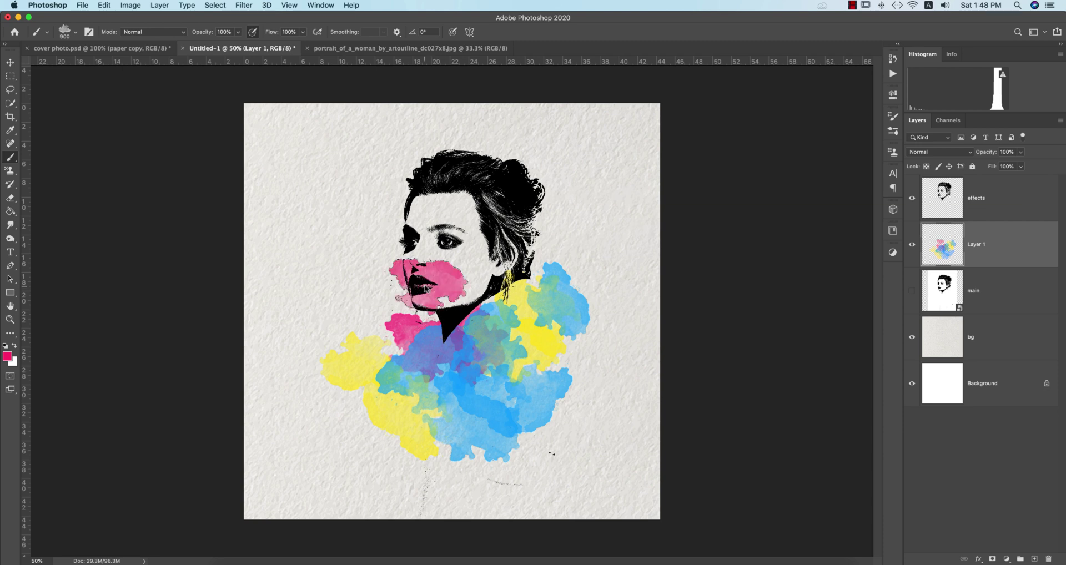
pyautogui.press('super+z')
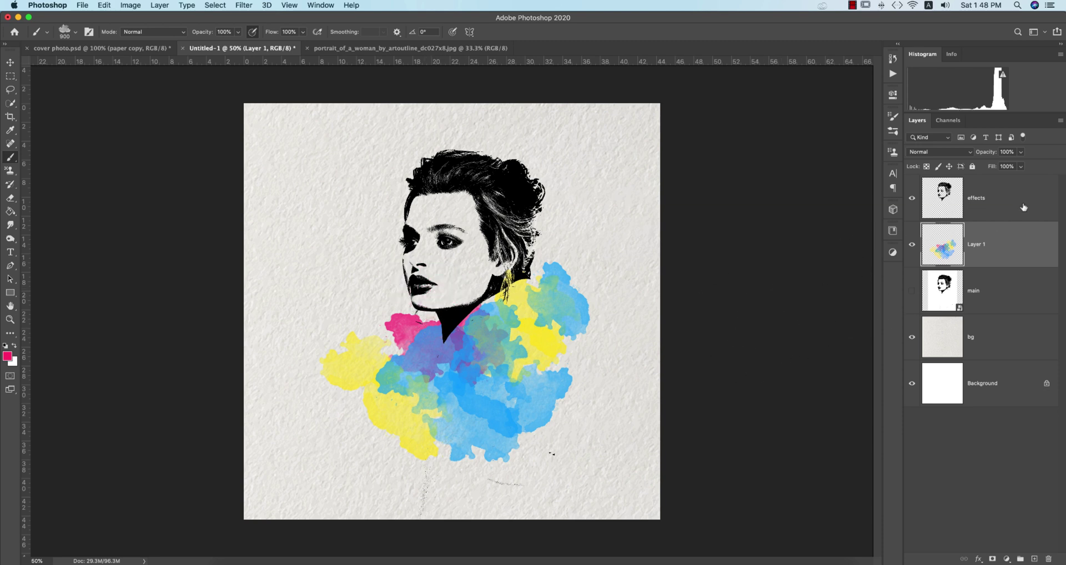
pyautogui.click(1024, 207)
pyautogui.click(912, 200)
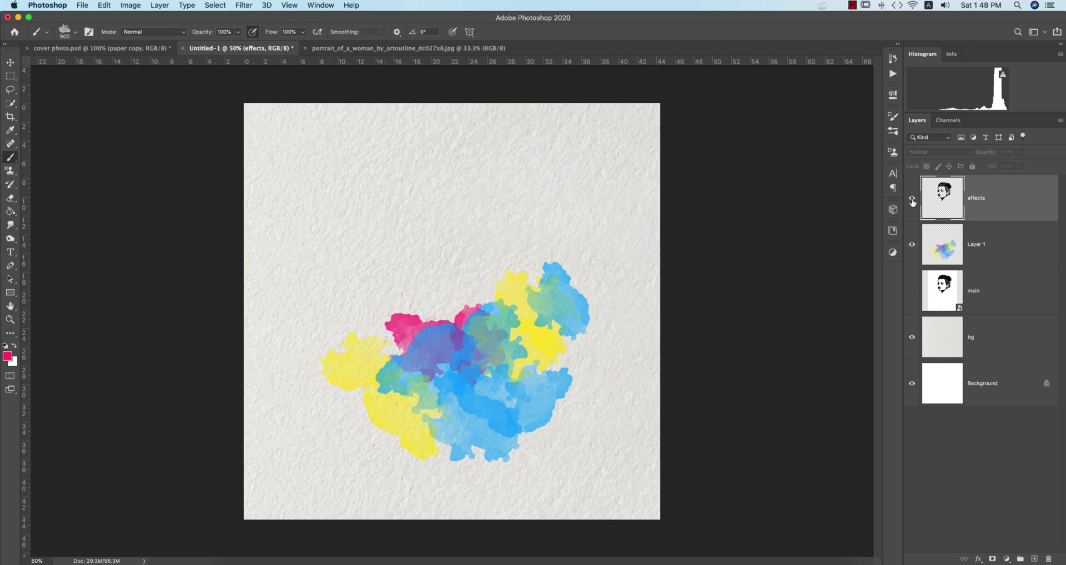
pyautogui.click(912, 200)
# - Add Layer 2 above effects, paint the lips and chin pink with a 600 px brush, and clip it
pyautogui.click(1035, 558)
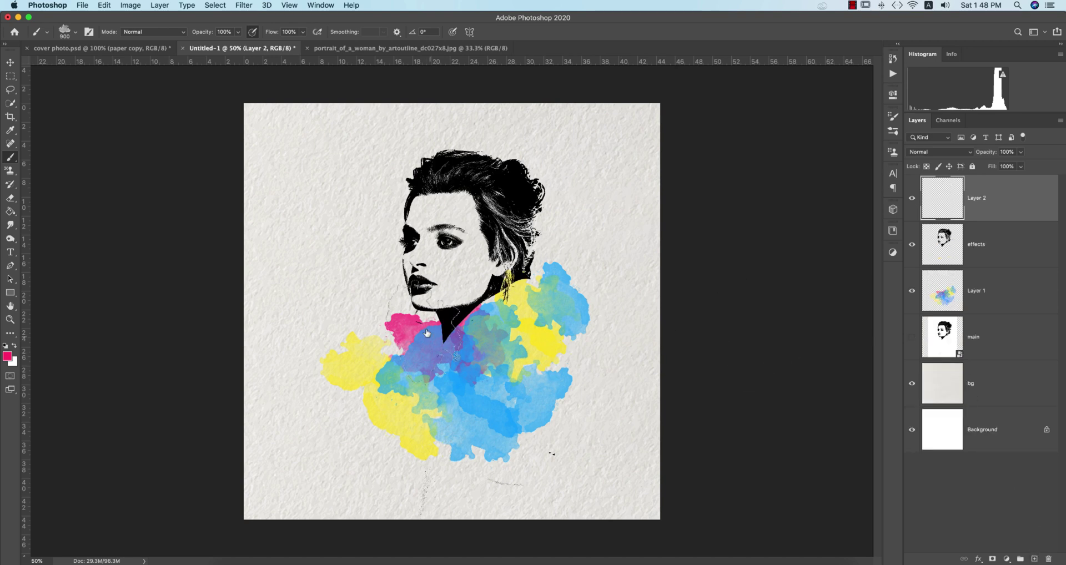
pyautogui.press('[')
pyautogui.press('[')
pyautogui.press('[')
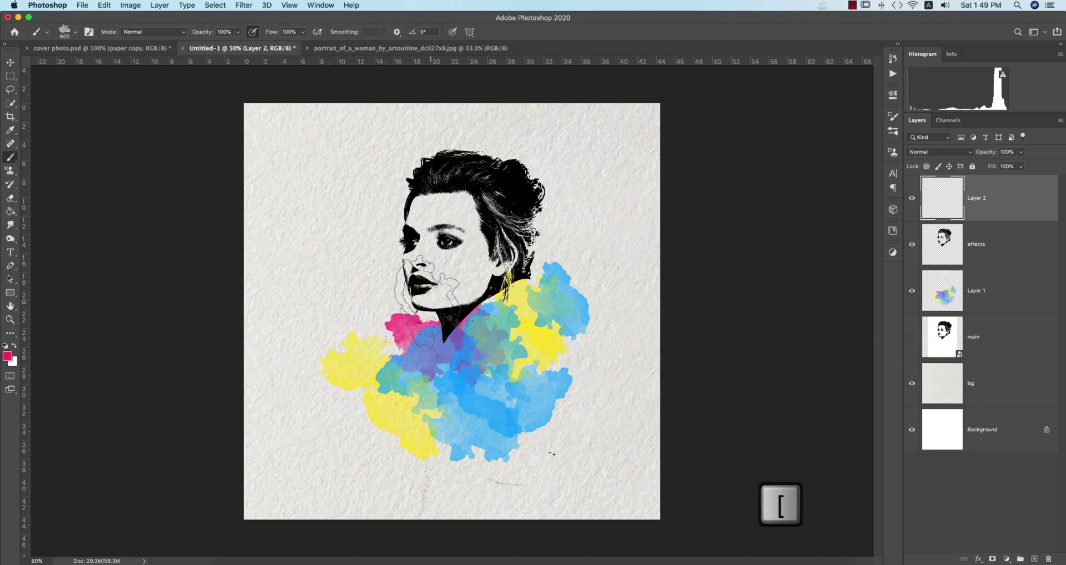
pyautogui.click(429, 294)
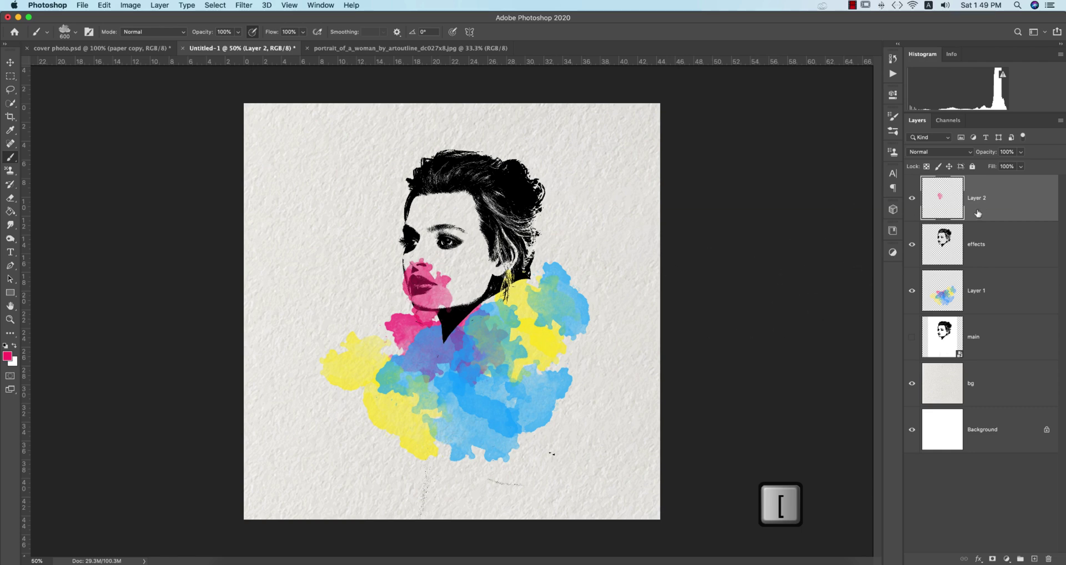
pyautogui.rightClick(978, 213)
pyautogui.click(872, 310)
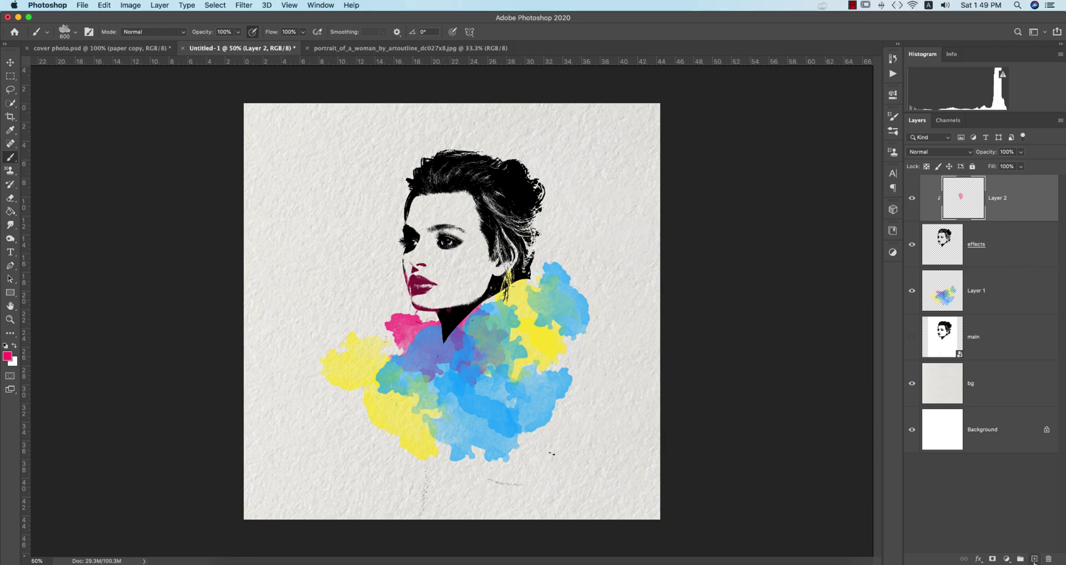
# - Add Layer 3 clipped to effects and paint the top of the hair orange with a 900 px brush
pyautogui.click(1035, 560)
pyautogui.rightClick(1000, 199)
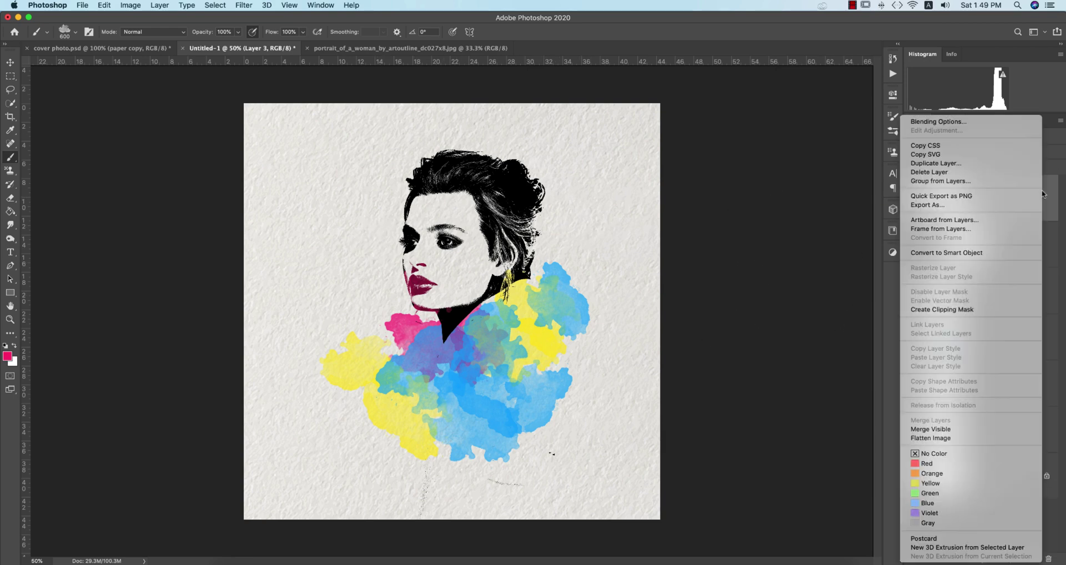
pyautogui.click(941, 310)
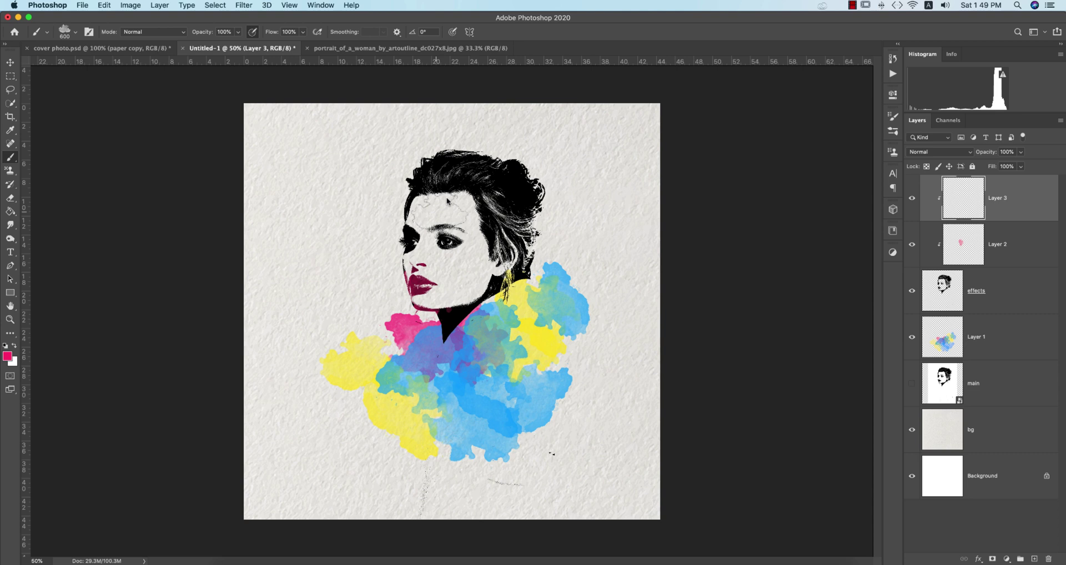
pyautogui.press(']')
pyautogui.press(']')
pyautogui.press(']')
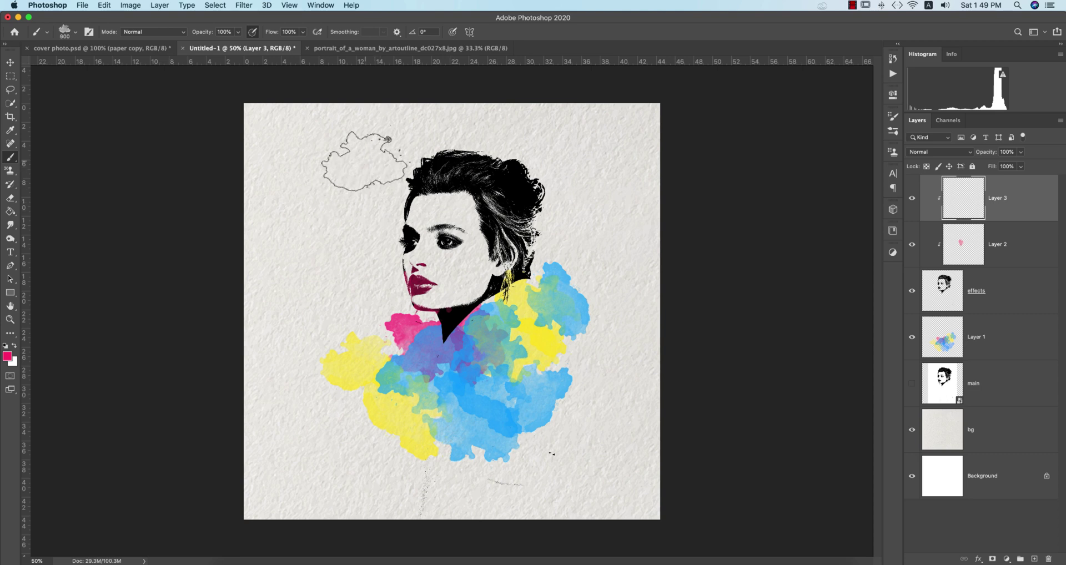
pyautogui.click(7, 357)
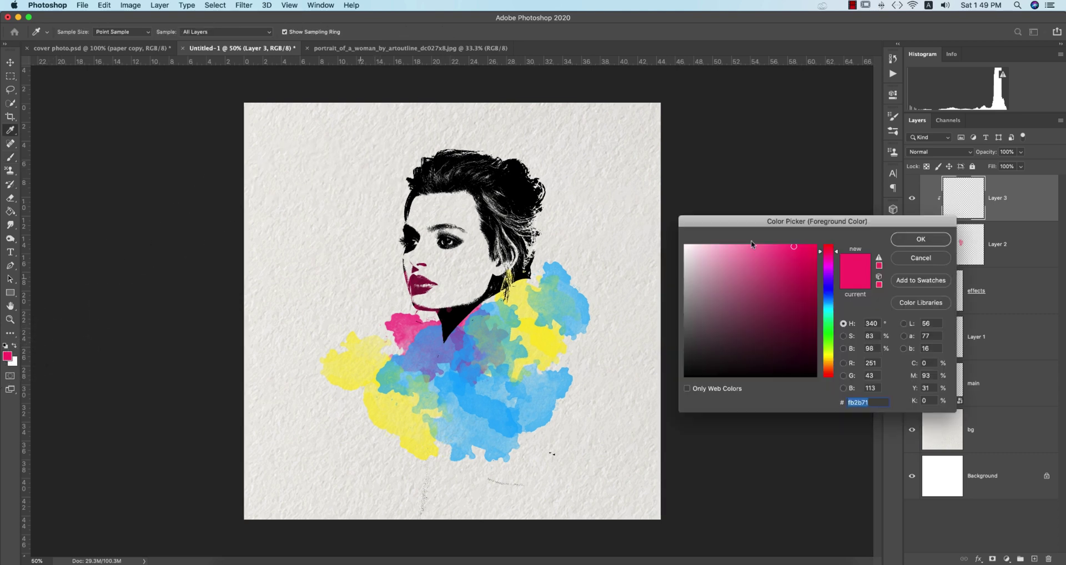
pyautogui.moveTo(826, 327); pyautogui.dragTo(824, 367)
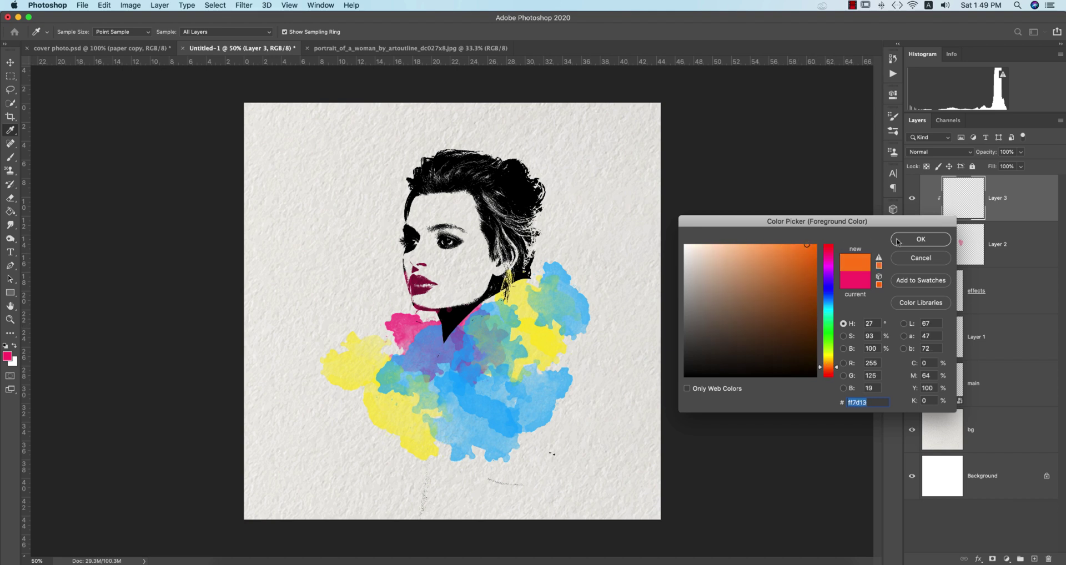
pyautogui.click(920, 239)
pyautogui.click(436, 184)
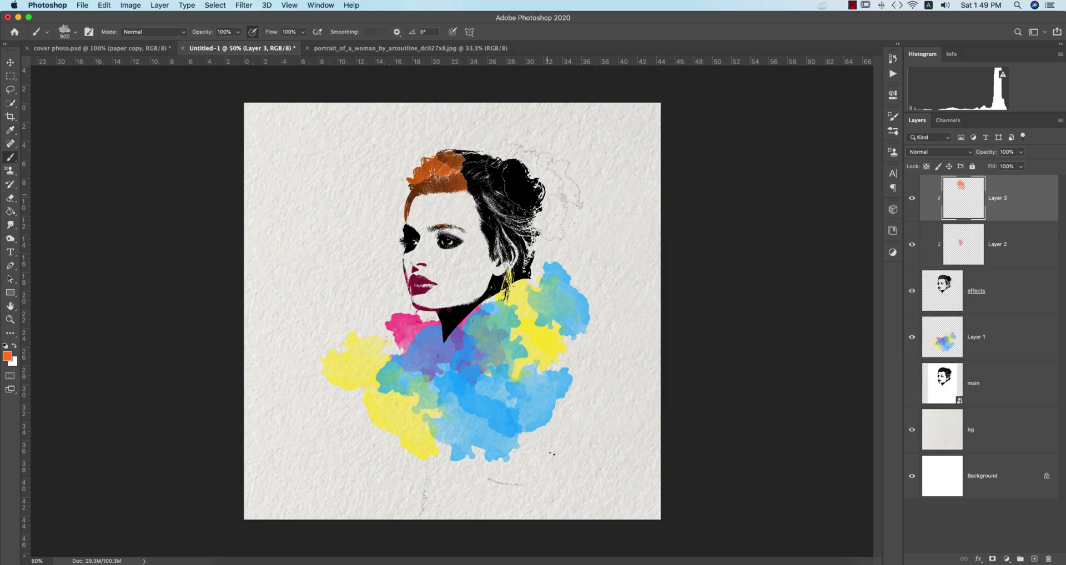
pyautogui.click(492, 178)
# - Paint the right side and top of the hair magenta, undoing stray strokes on the neck and face
pyautogui.click(7, 356)
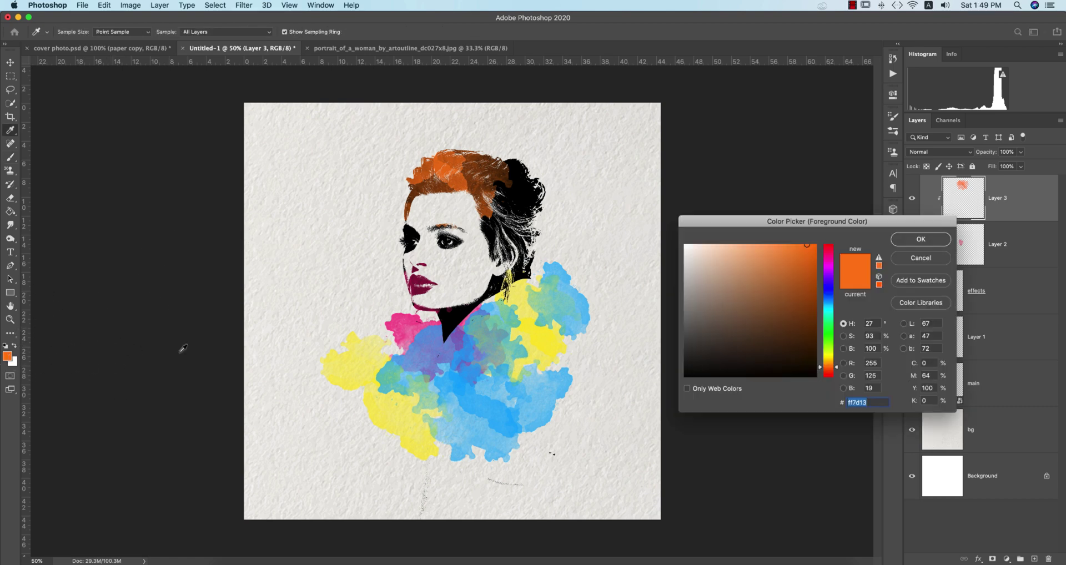
pyautogui.moveTo(829, 302); pyautogui.dragTo(833, 268)
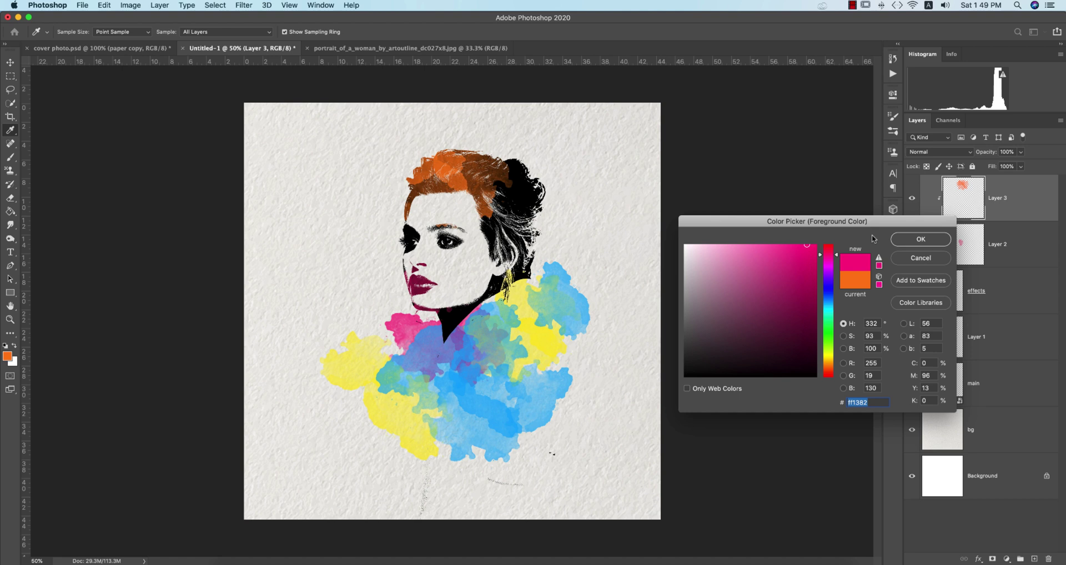
pyautogui.click(899, 240)
pyautogui.click(513, 200)
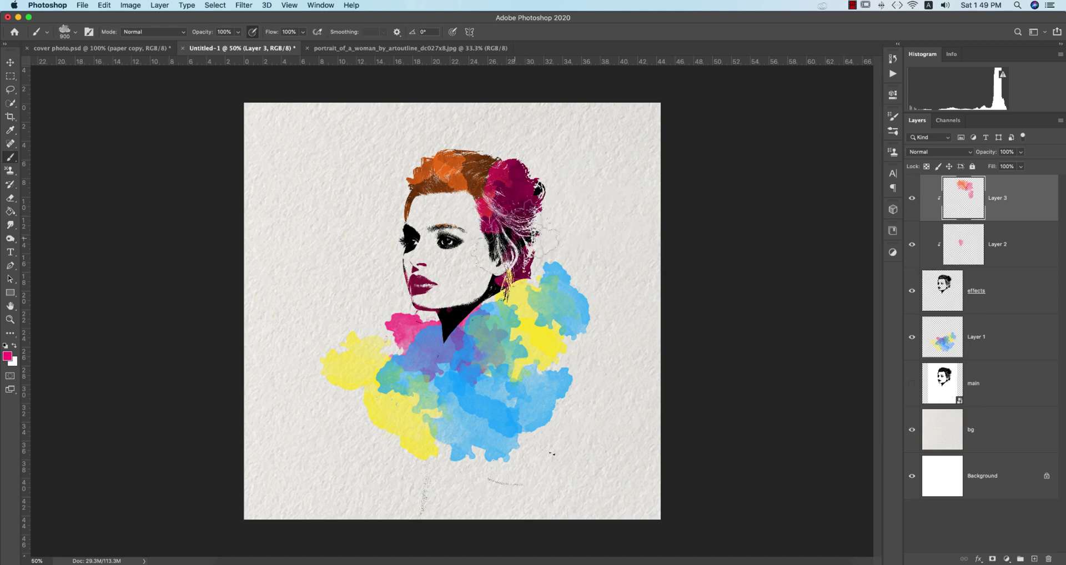
pyautogui.click(511, 231)
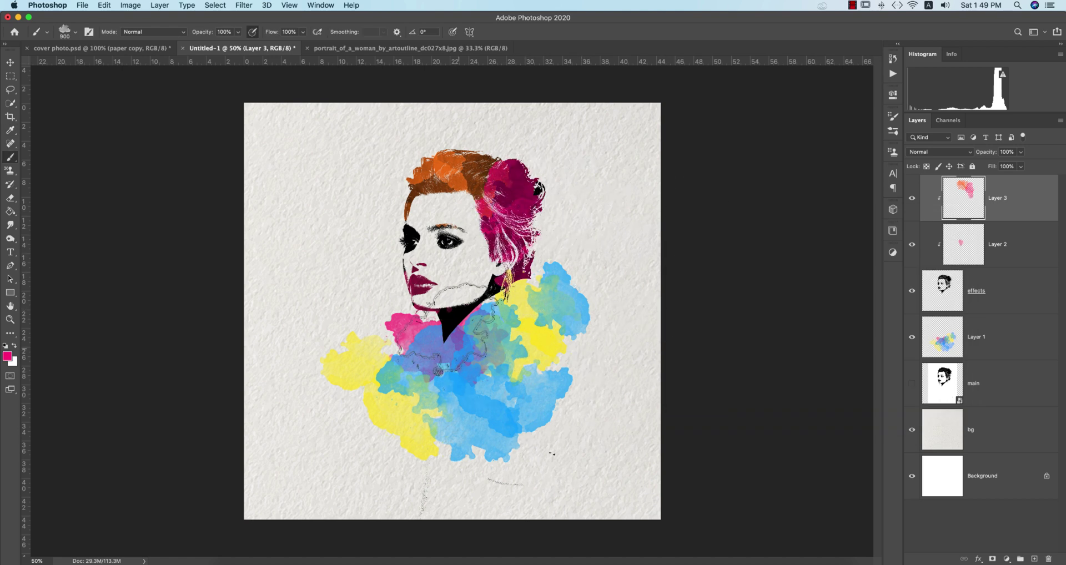
pyautogui.click(444, 328)
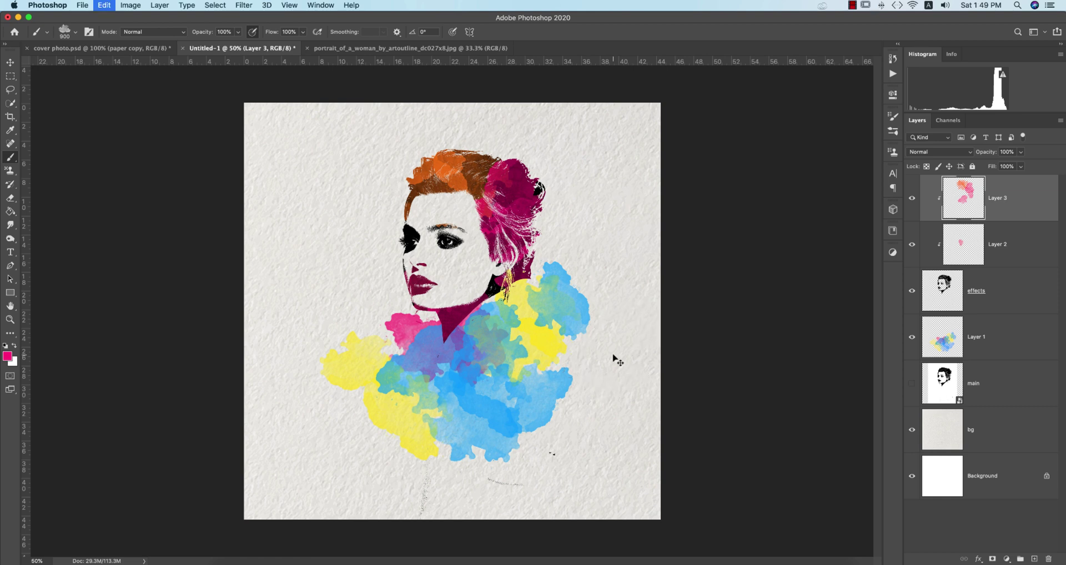
pyautogui.press('super+z')
pyautogui.click(508, 146)
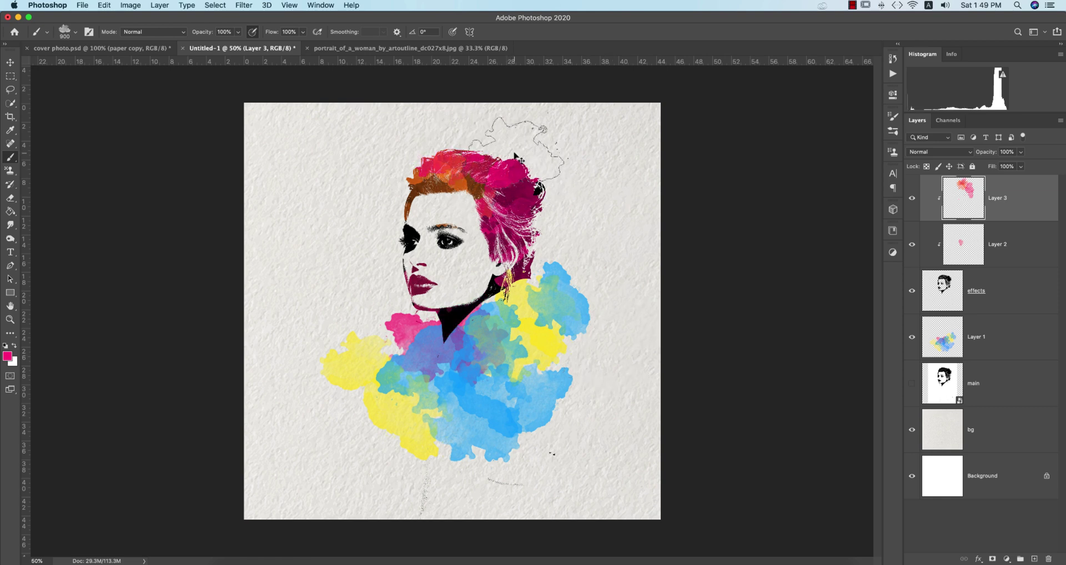
pyautogui.click(425, 236)
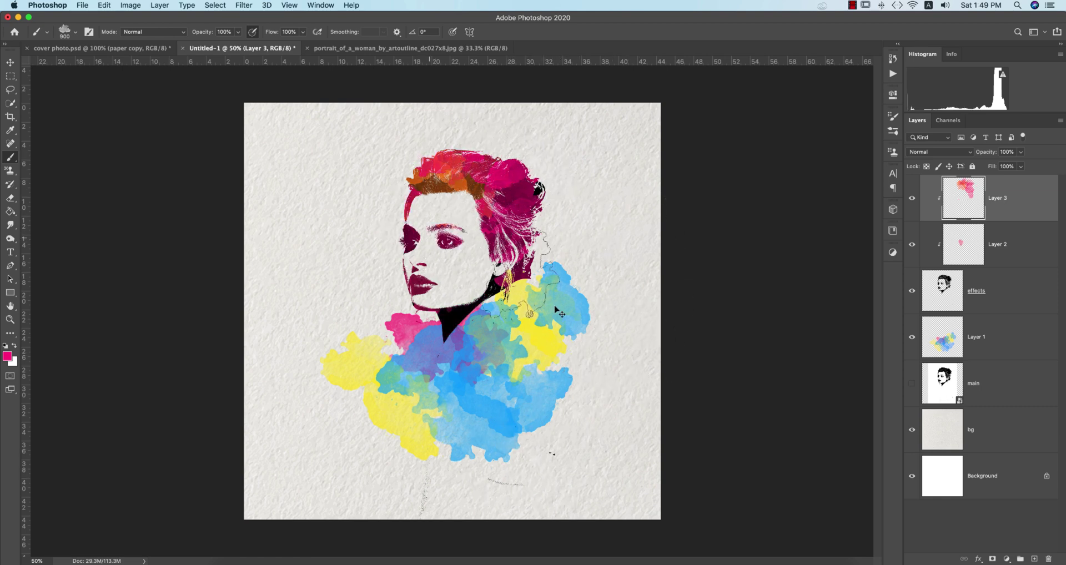
pyautogui.press('super+z')
pyautogui.click(470, 396)
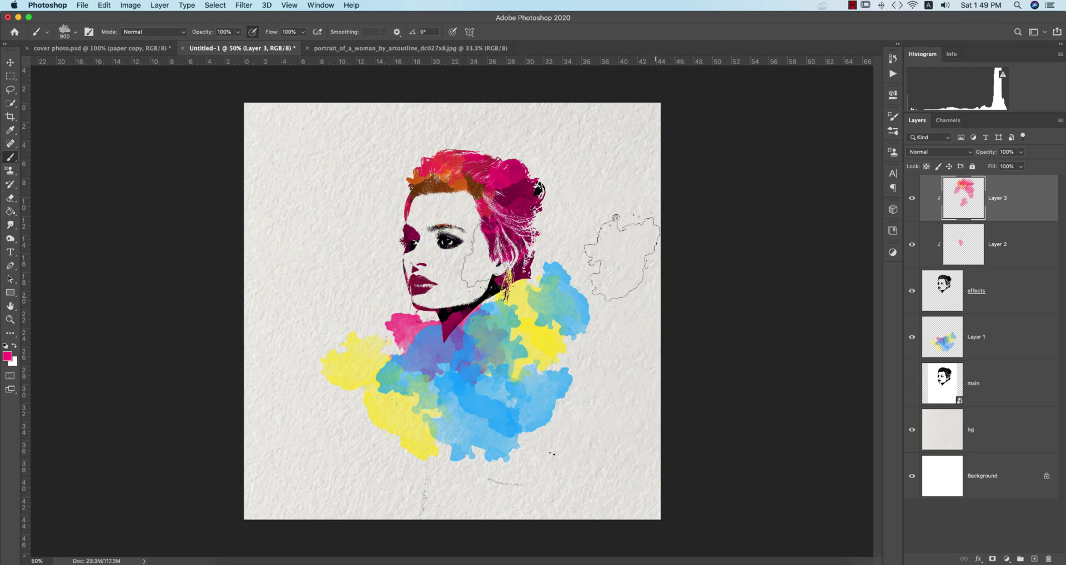
pyautogui.press('super+z')
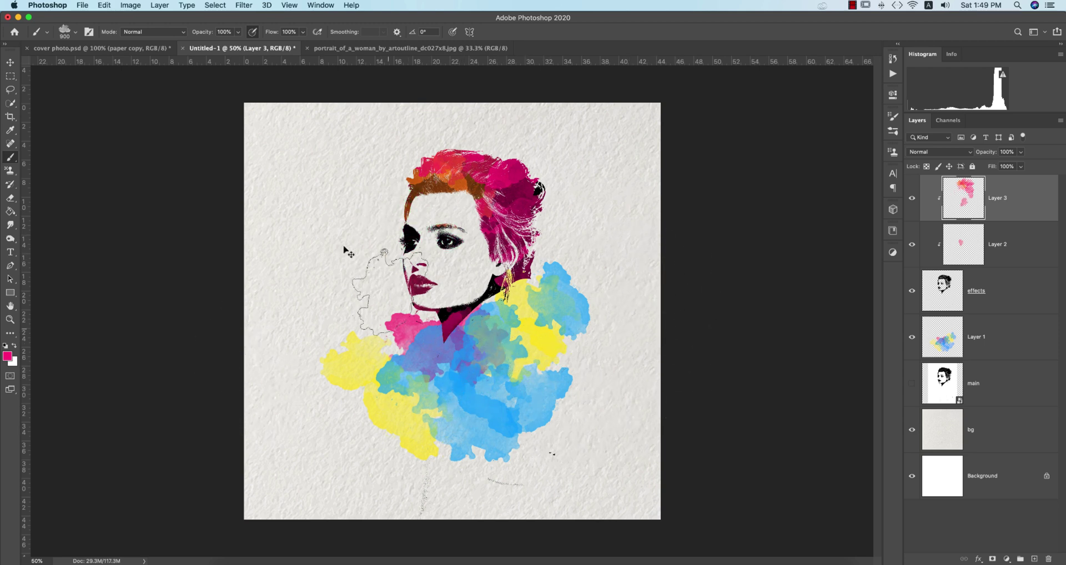
# - Set the foreground colour to dark navy blue and darken both sides of the pink hair
pyautogui.click(8, 356)
pyautogui.click(830, 304)
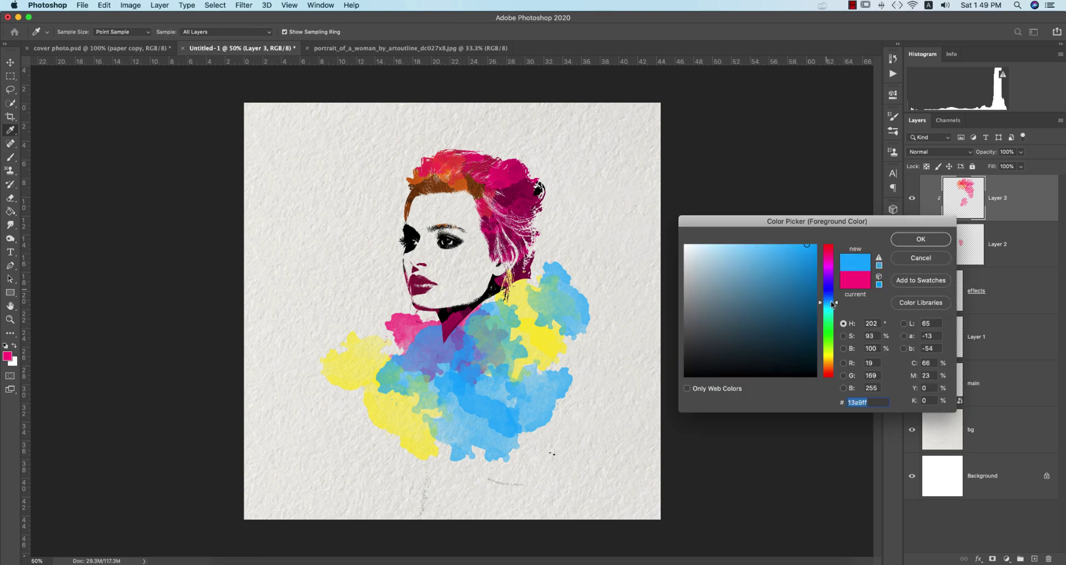
pyautogui.moveTo(834, 304); pyautogui.dragTo(833, 296)
pyautogui.moveTo(816, 332); pyautogui.dragTo(823, 335)
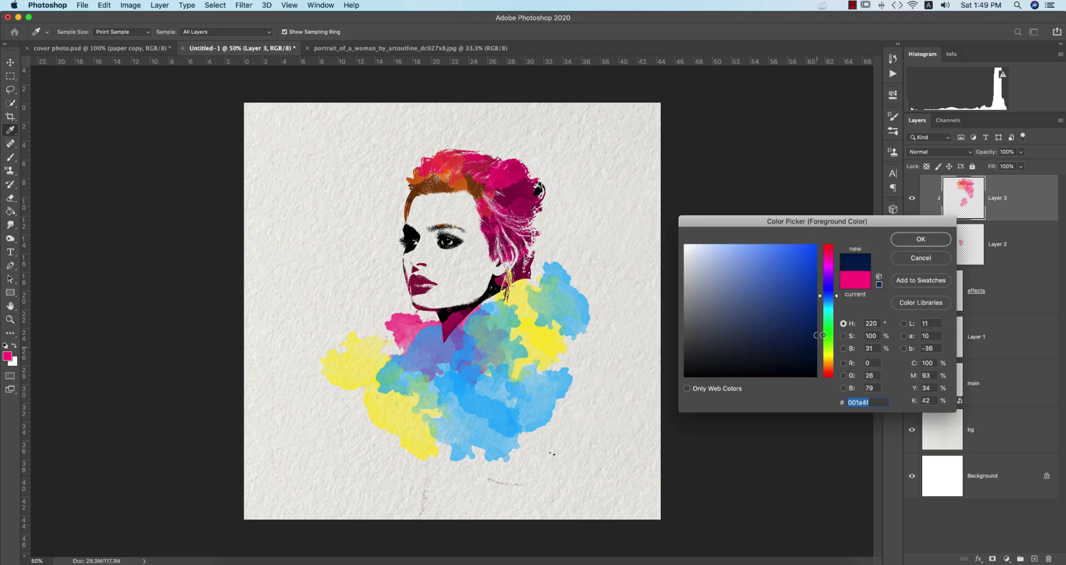
pyautogui.click(893, 244)
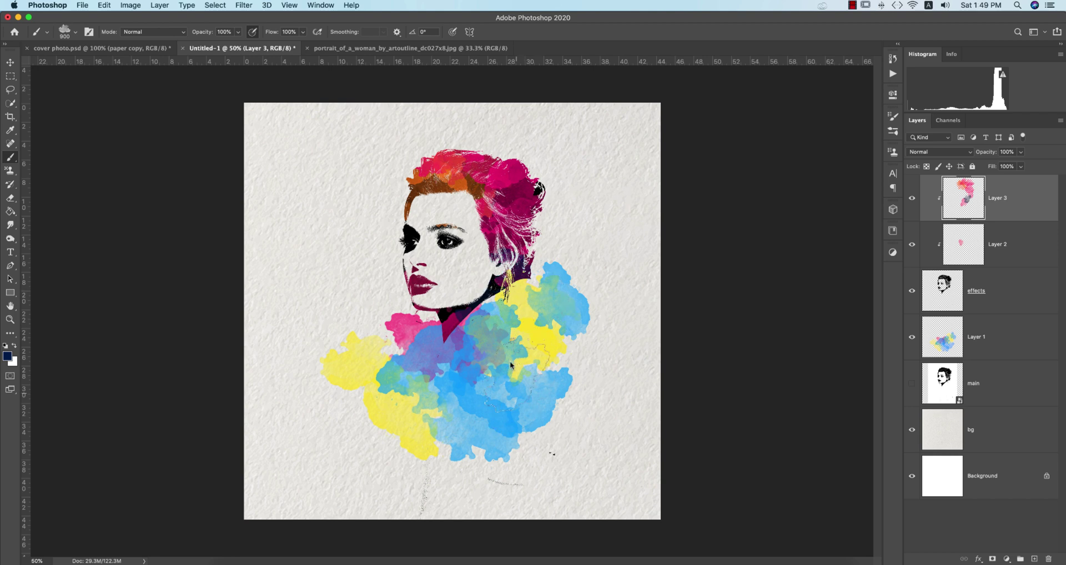
pyautogui.click(522, 183)
pyautogui.click(460, 148)
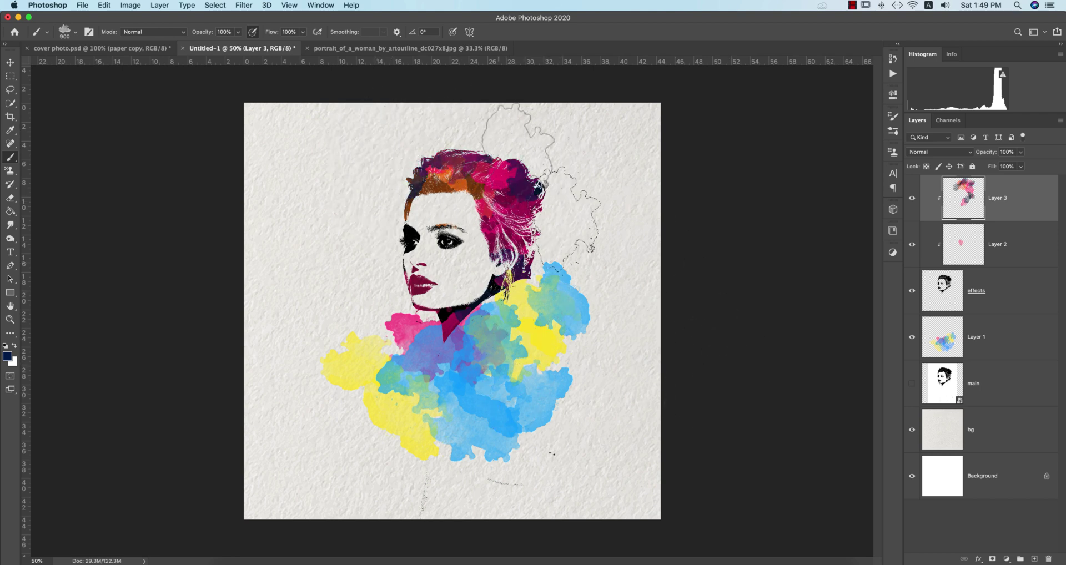
# - On Layer 1, add navy and green dabs to the watercolour splashes
pyautogui.click(989, 355)
pyautogui.click(444, 394)
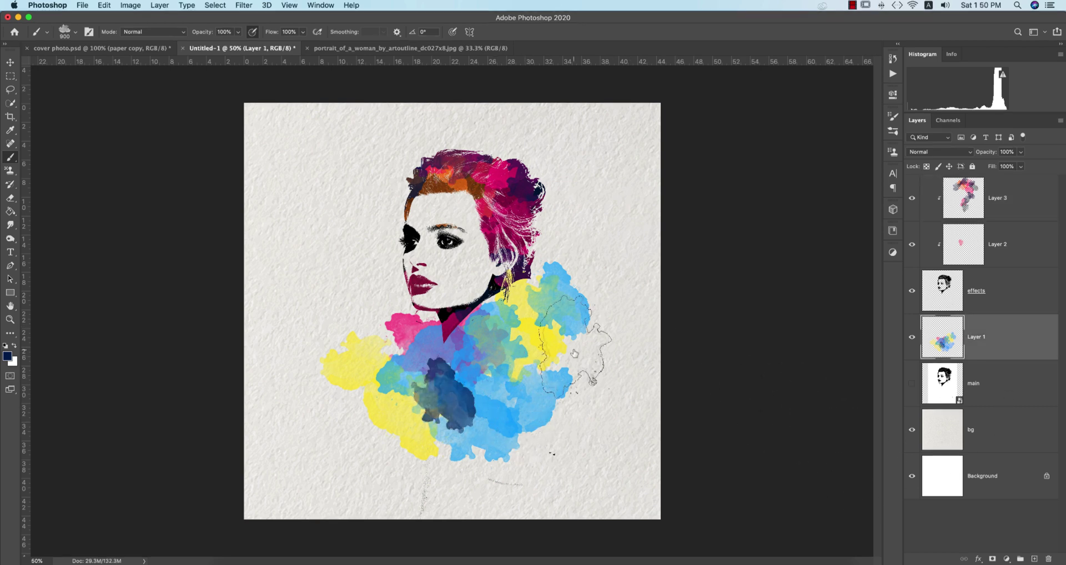
pyautogui.click(488, 393)
pyautogui.click(530, 317)
pyautogui.click(405, 385)
pyautogui.click(565, 412)
# - Group the four portrait layers into Group 1 and shift it slightly left
pyautogui.press('v')
pyautogui.hotkey('alt', 'shift', ']')
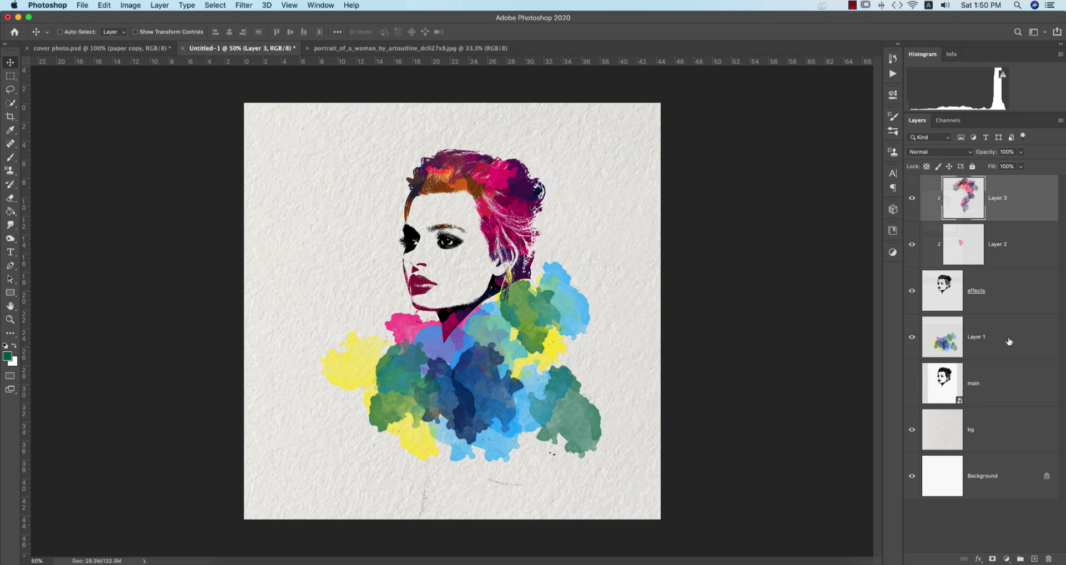
pyautogui.press('super+g')
pyautogui.moveTo(480, 254); pyautogui.dragTo(474, 265)
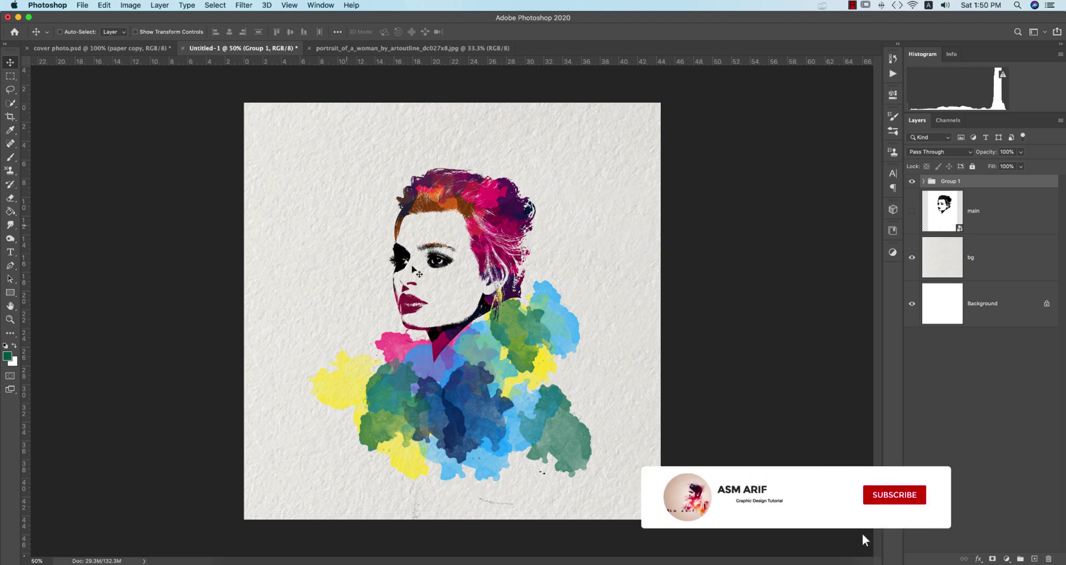
# - Inside Group 1, add Layer 4 clipped above effects and set the foreground colour to bright red
pyautogui.click(924, 181)
pyautogui.click(1012, 259)
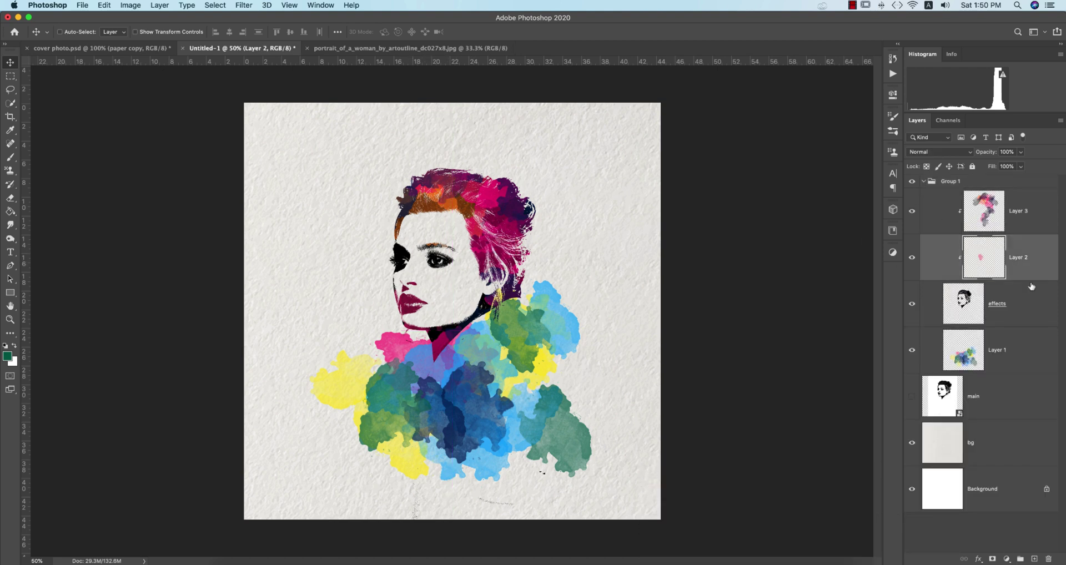
pyautogui.click(1032, 311)
pyautogui.click(1034, 559)
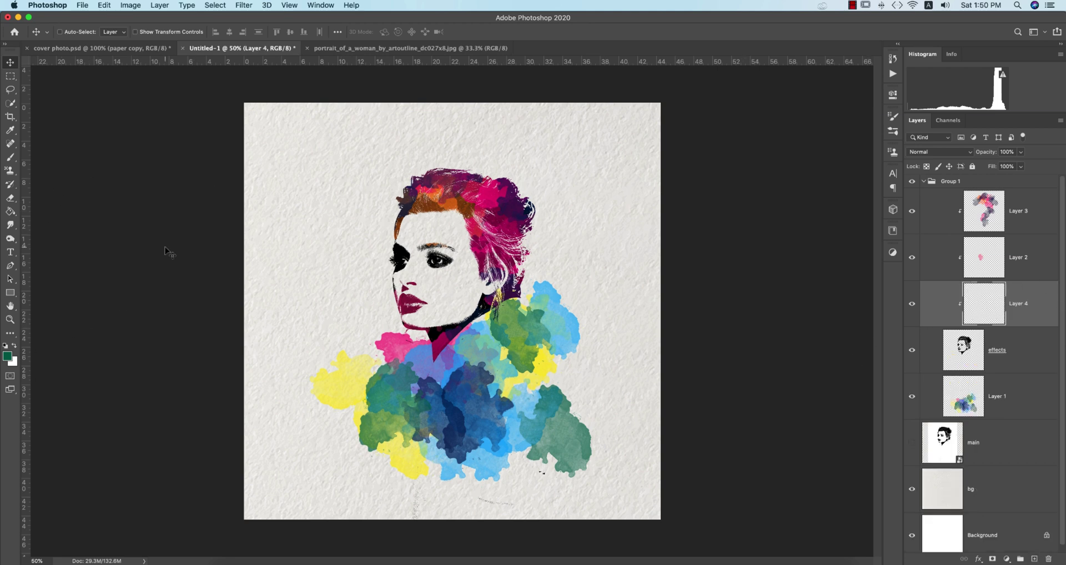
pyautogui.click(7, 356)
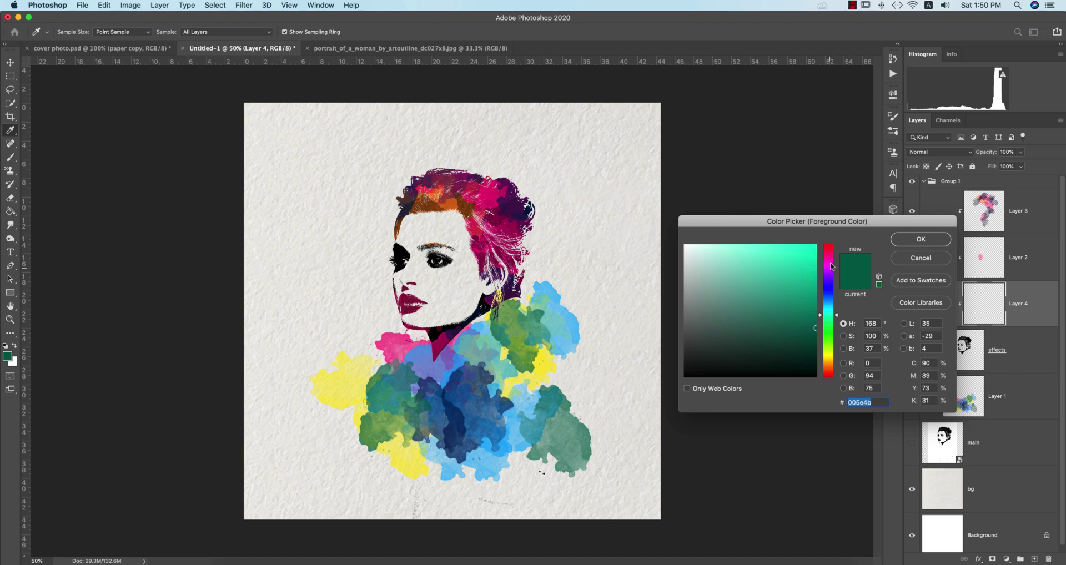
pyautogui.moveTo(831, 266)
pyautogui.mouseDown()
pyautogui.moveTo(834, 248)
pyautogui.moveTo(812, 245)
pyautogui.mouseUp()
pyautogui.click(921, 238)
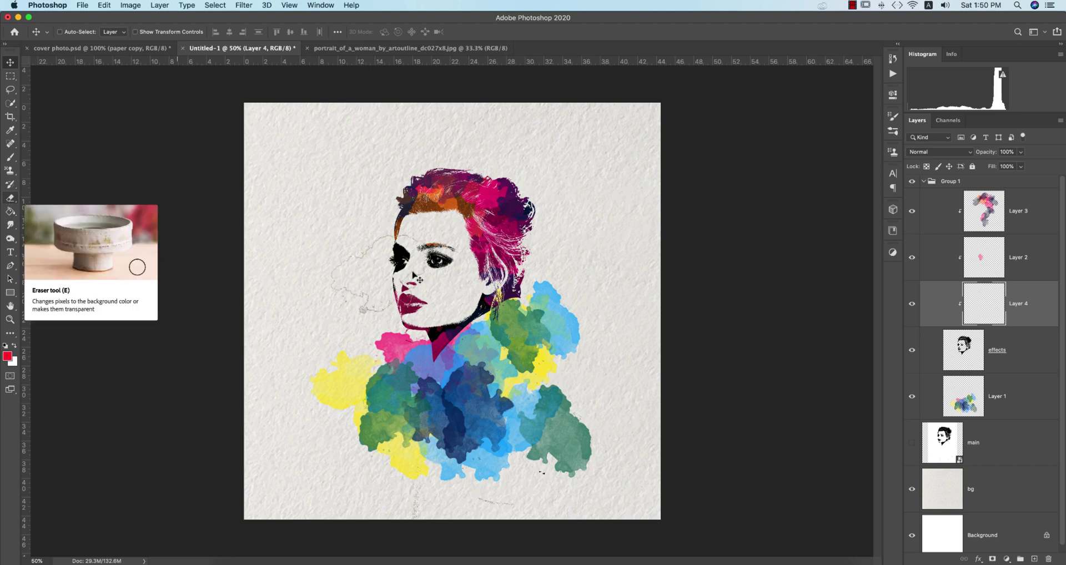
# - Brush red over both eyes, redoing the stroke with a smaller 700 px brush
pyautogui.press('b')
pyautogui.moveTo(426, 267); pyautogui.dragTo(444, 275)
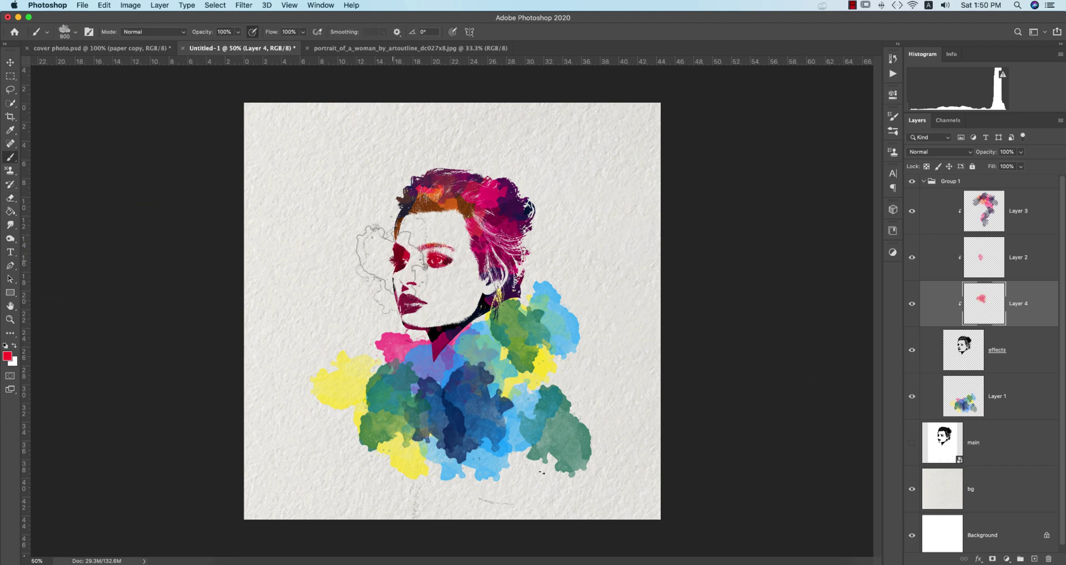
pyautogui.press('super+z')
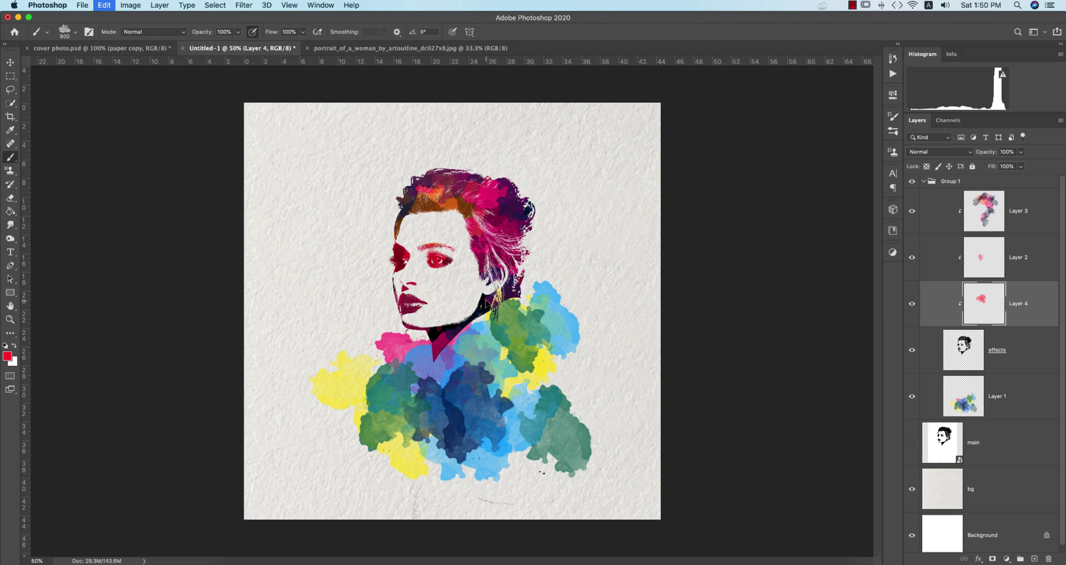
pyautogui.press('super+z')
pyautogui.press('super+z')
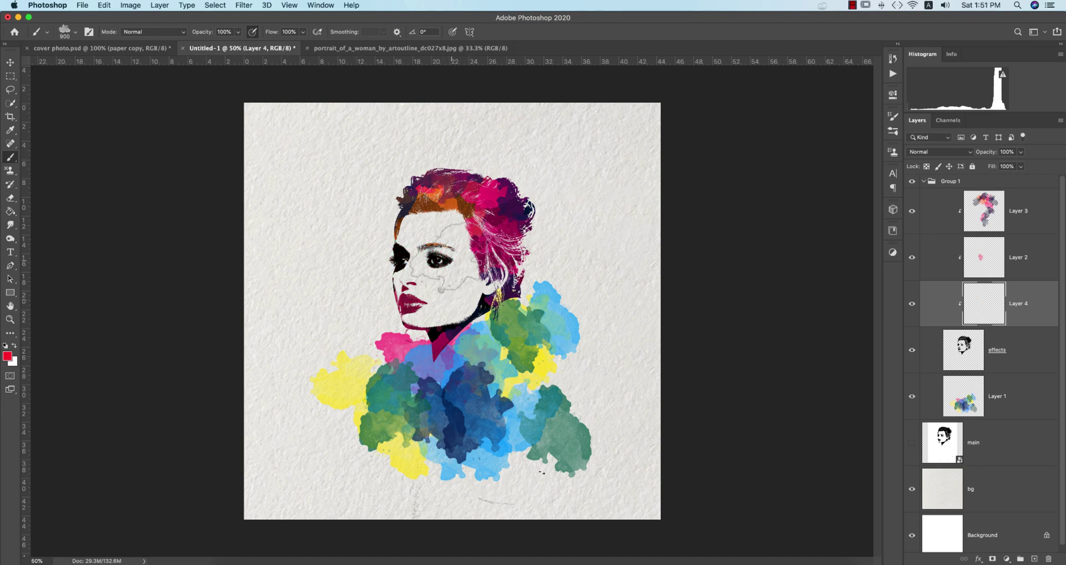
pyautogui.press('[')
pyautogui.press('[')
pyautogui.moveTo(447, 256); pyautogui.dragTo(393, 259)
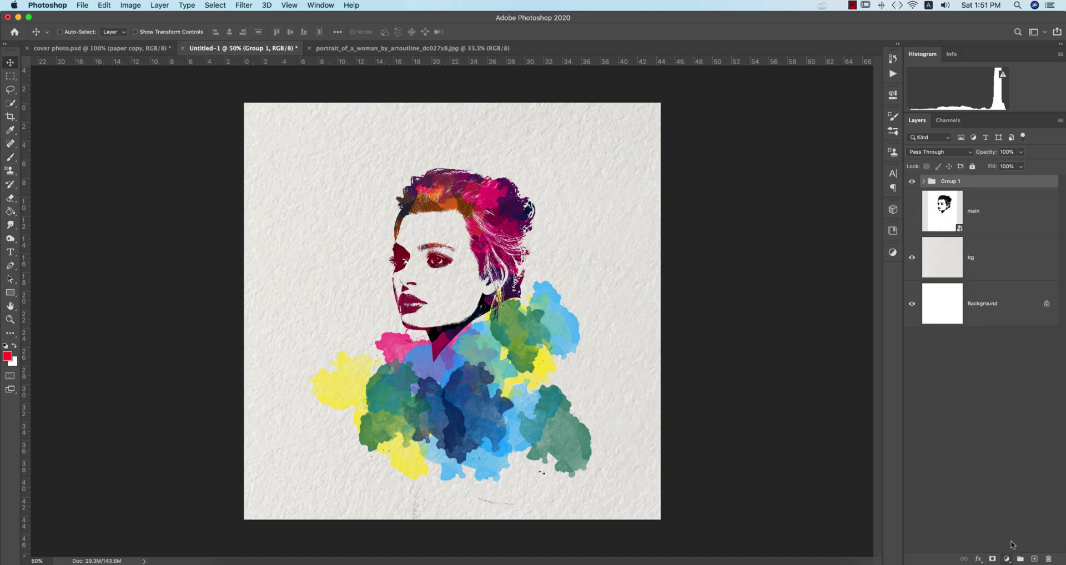
# - Add a Gradient fill layer starting from the Basics Foreground to Transparent preset
pyautogui.click(1012, 543)
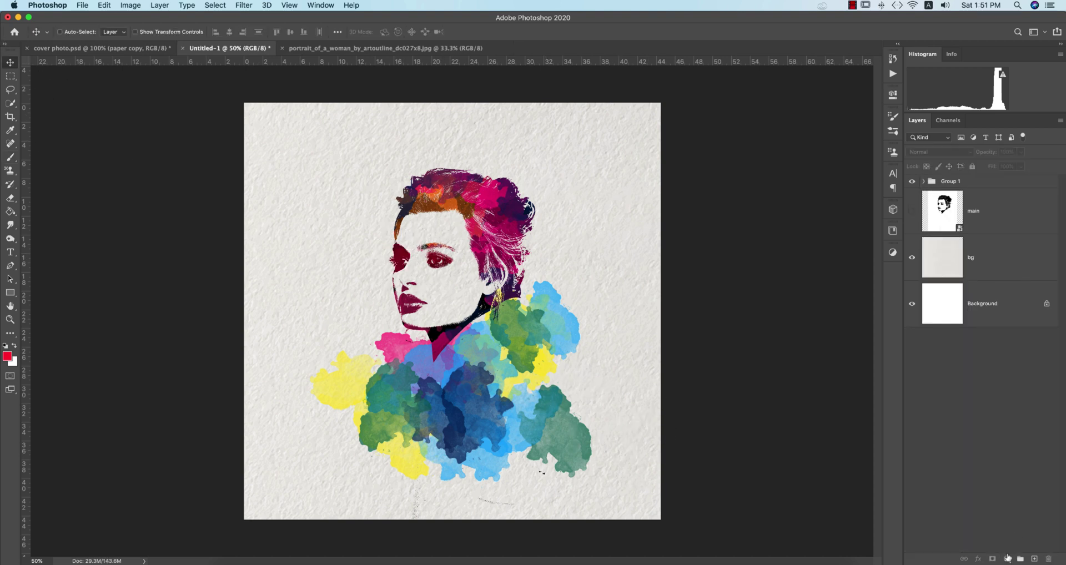
pyautogui.click(1008, 559)
pyautogui.click(1024, 369)
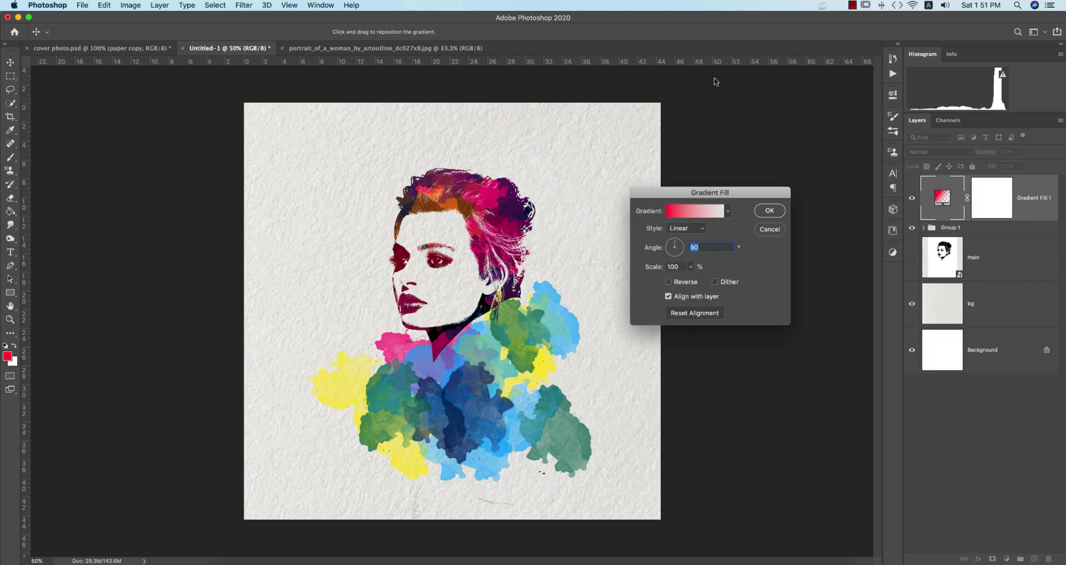
pyautogui.click(694, 211)
pyautogui.click(671, 183)
pyautogui.click(702, 197)
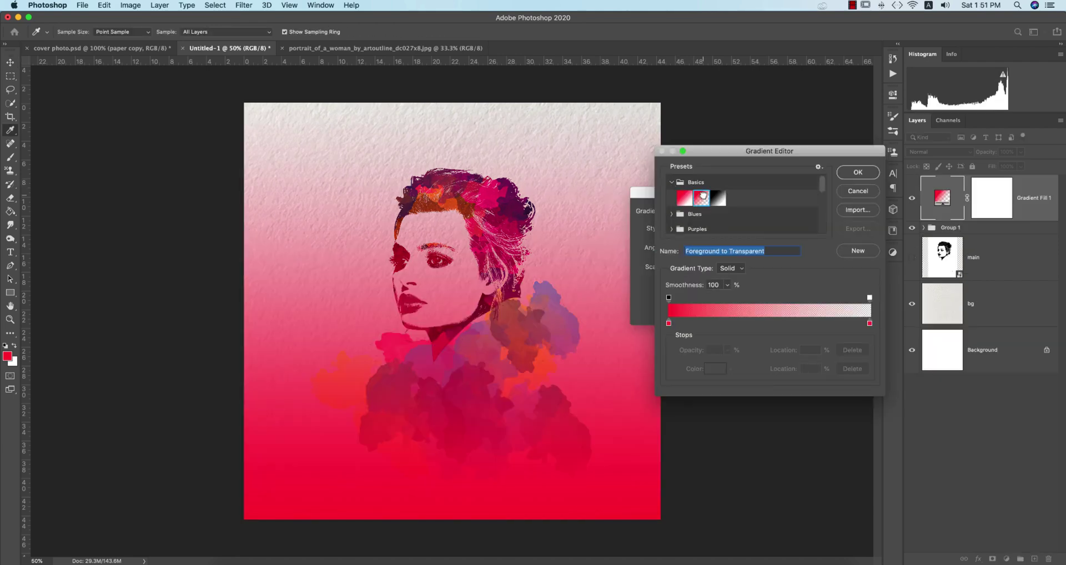
# - Set the gradient's left stop to black and right stop to white, and accept it
pyautogui.click(669, 324)
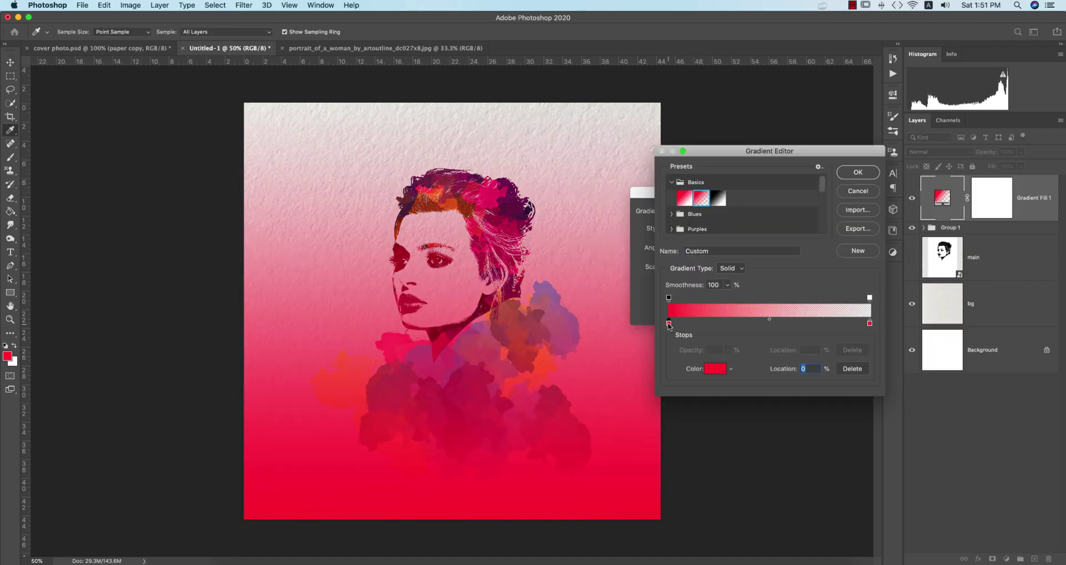
pyautogui.click(716, 371)
pyautogui.click(686, 376)
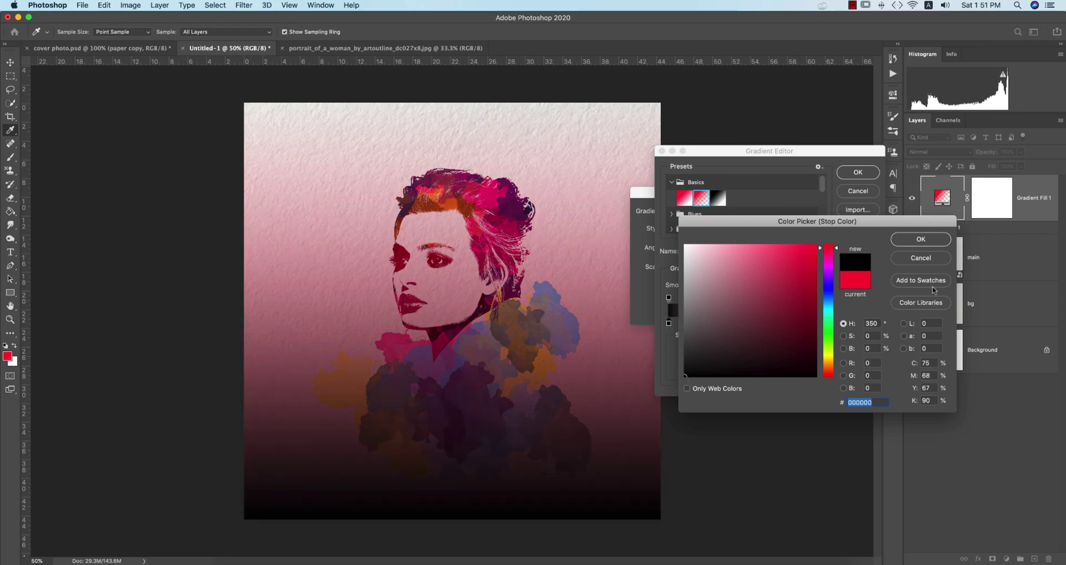
pyautogui.click(921, 240)
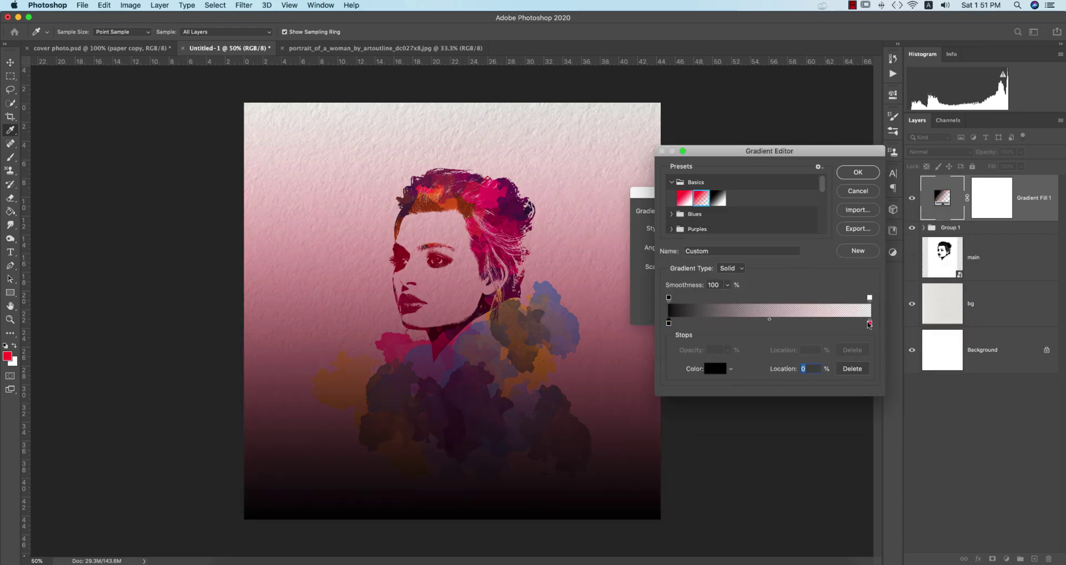
pyautogui.click(715, 369)
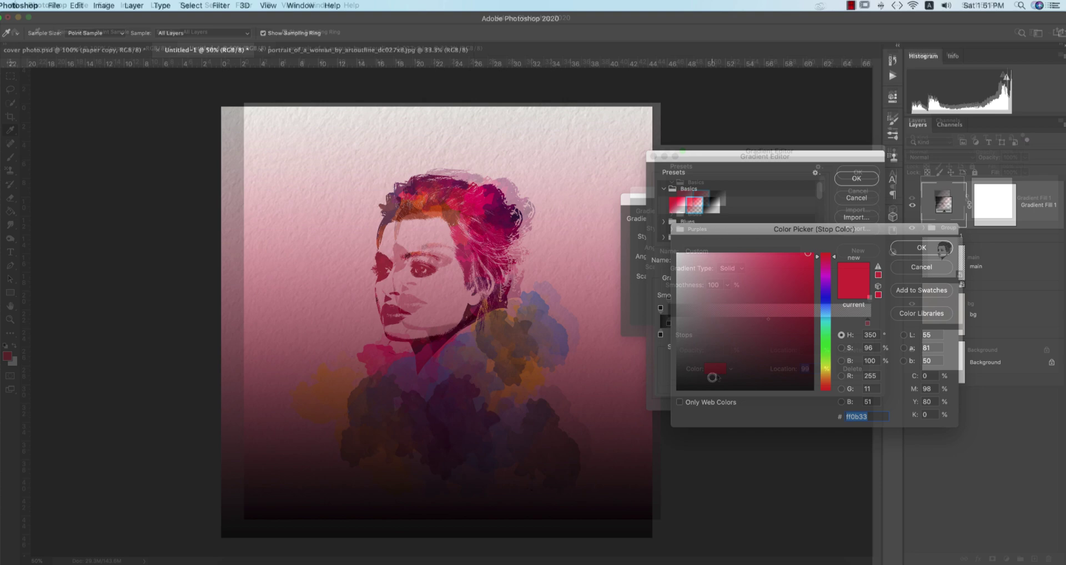
pyautogui.click(685, 245)
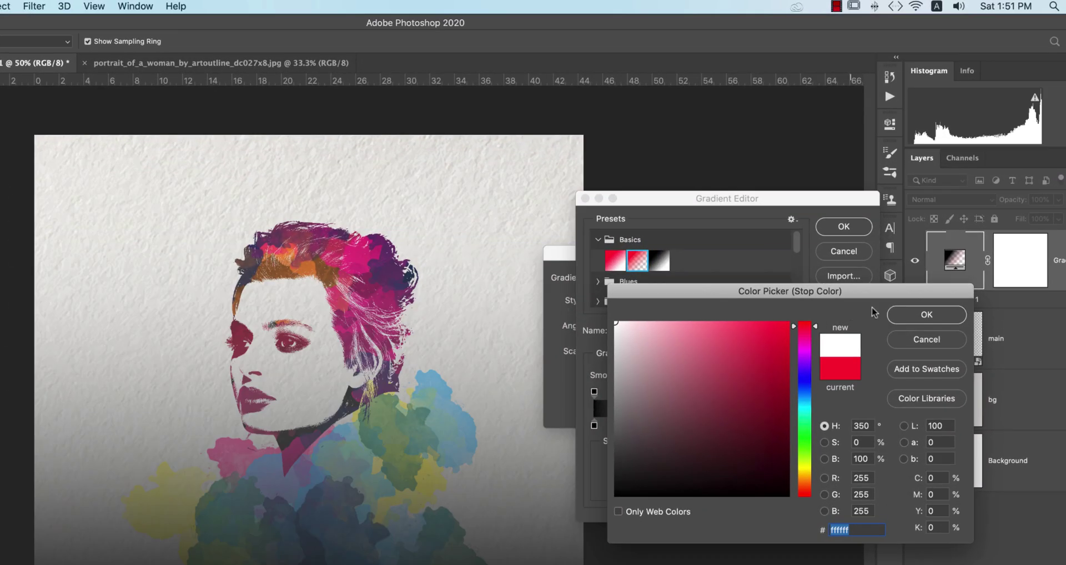
pyautogui.click(914, 315)
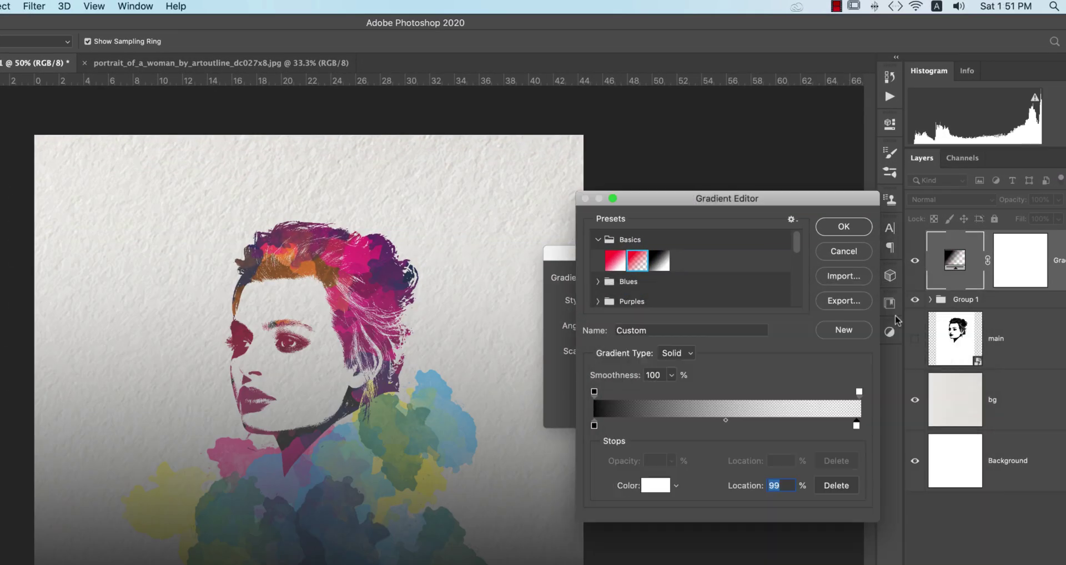
pyautogui.click(831, 226)
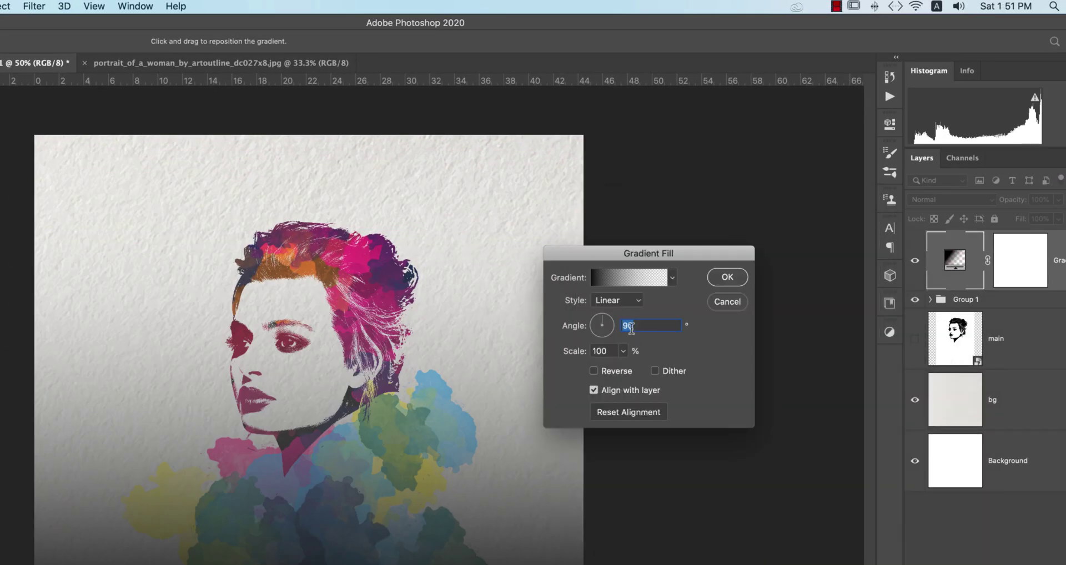
# - Make the gradient fill radial and reversed at 275% scale, then apply it
pyautogui.click(635, 305)
pyautogui.click(625, 310)
pyautogui.click(594, 372)
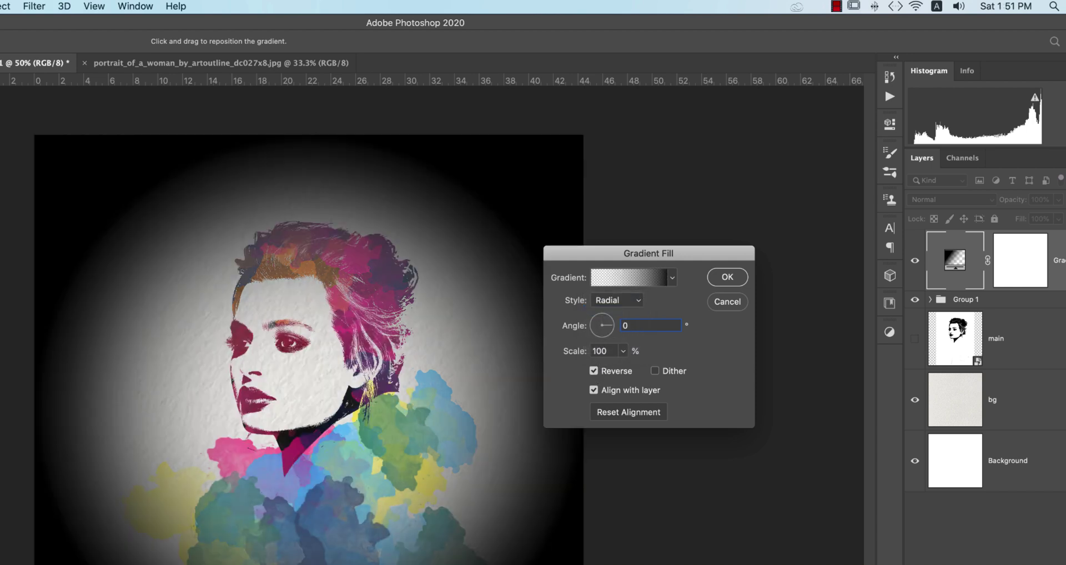
pyautogui.click(623, 352)
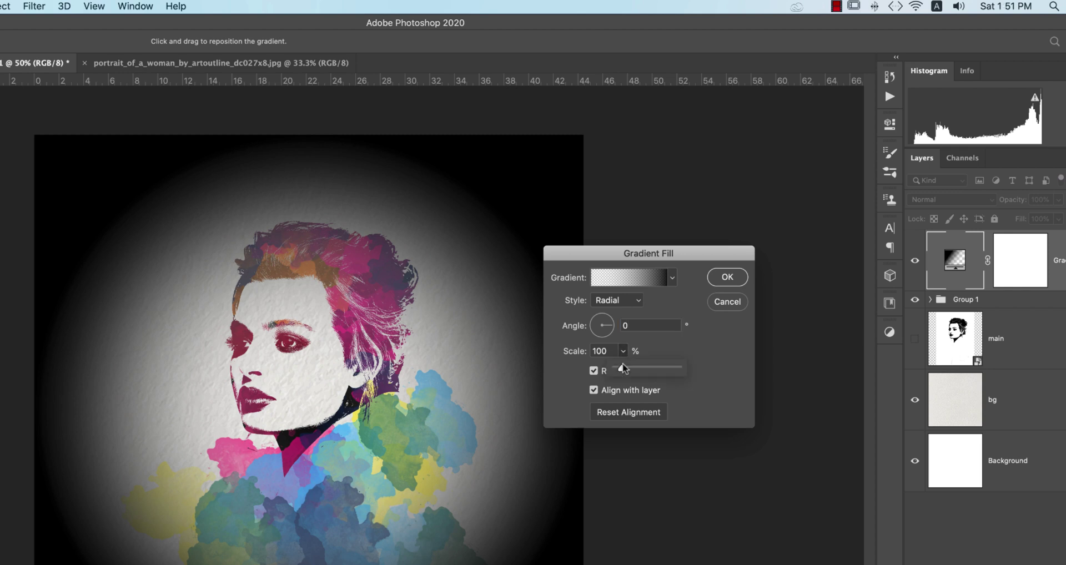
pyautogui.moveTo(636, 371); pyautogui.dragTo(635, 372)
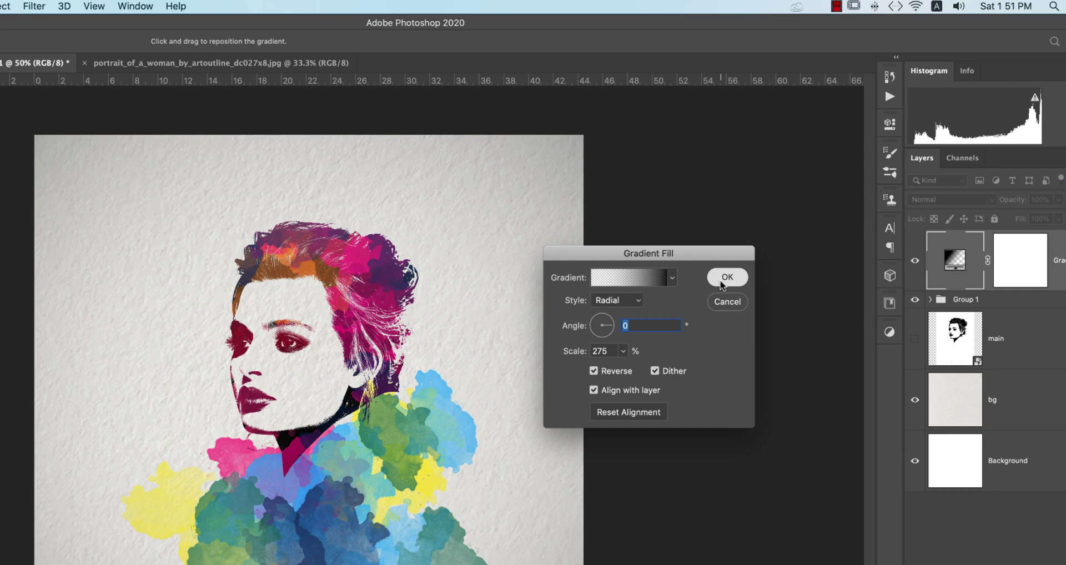
pyautogui.click(727, 277)
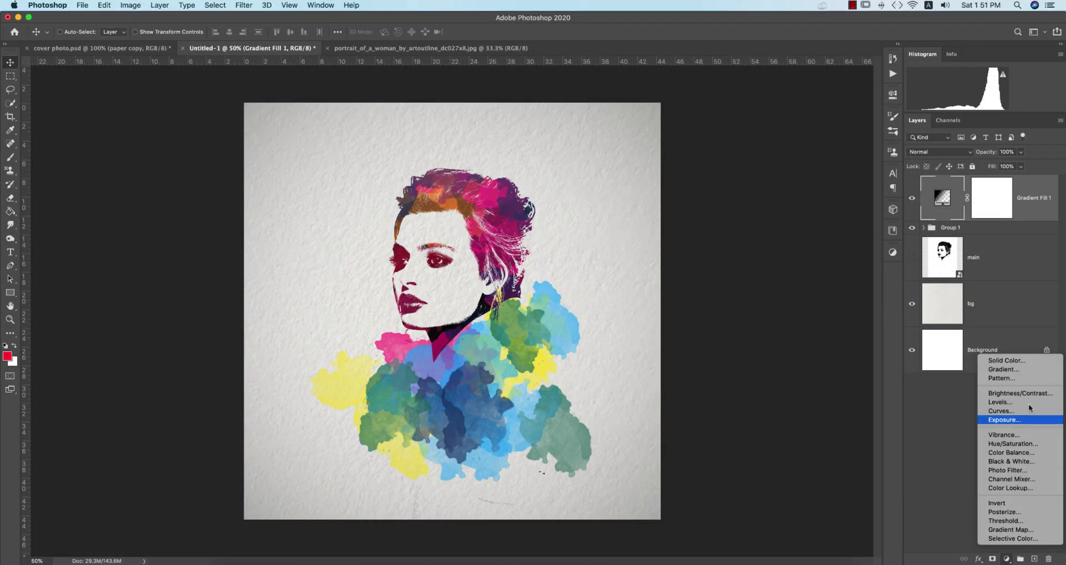
# - Add a Levels 1 adjustment with the input black level at 54, then close Properties
pyautogui.click(1023, 403)
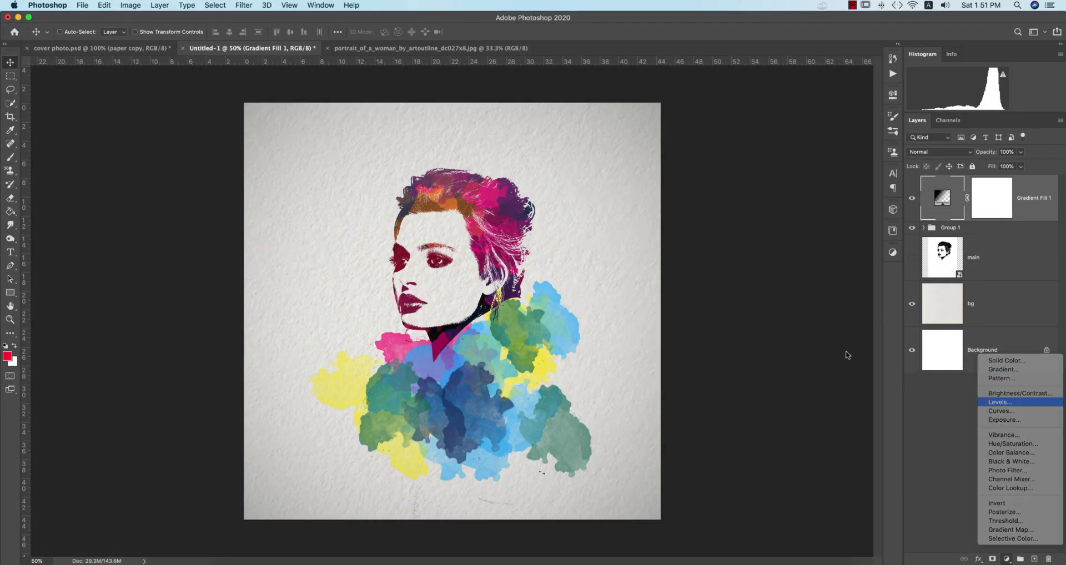
pyautogui.moveTo(789, 203); pyautogui.dragTo(836, 203)
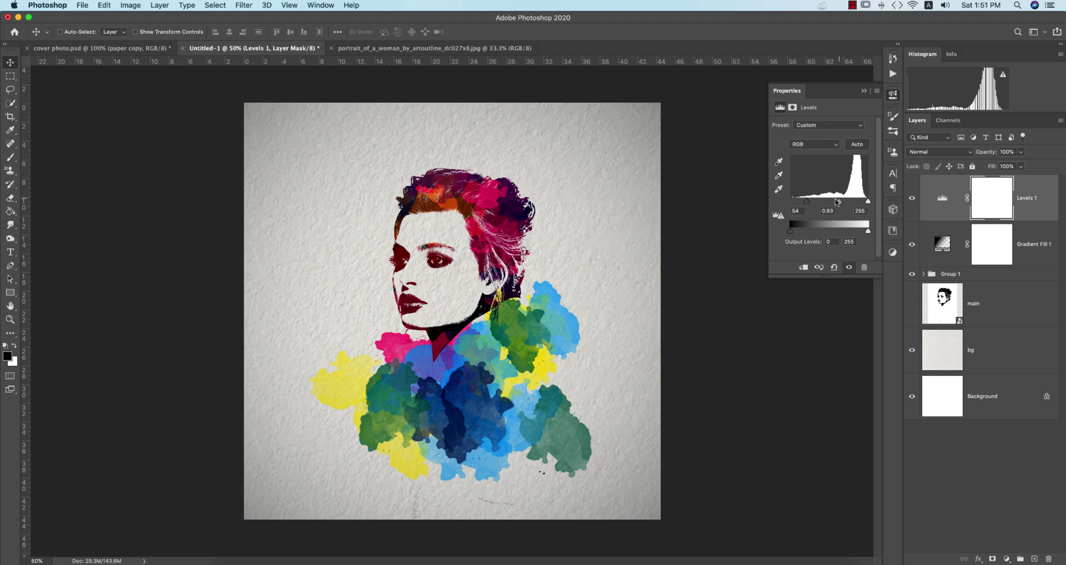
pyautogui.click(865, 91)
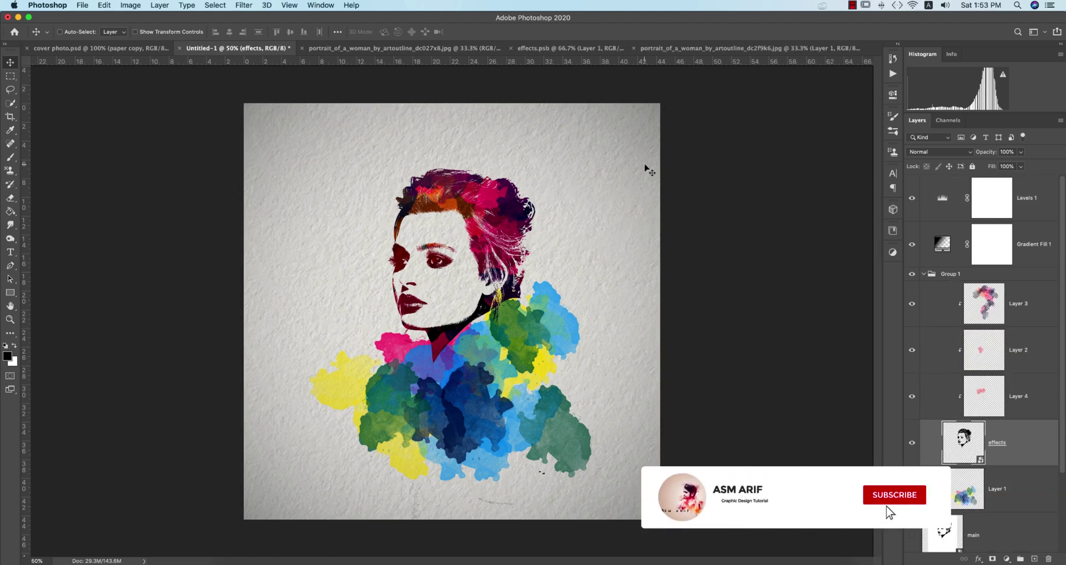